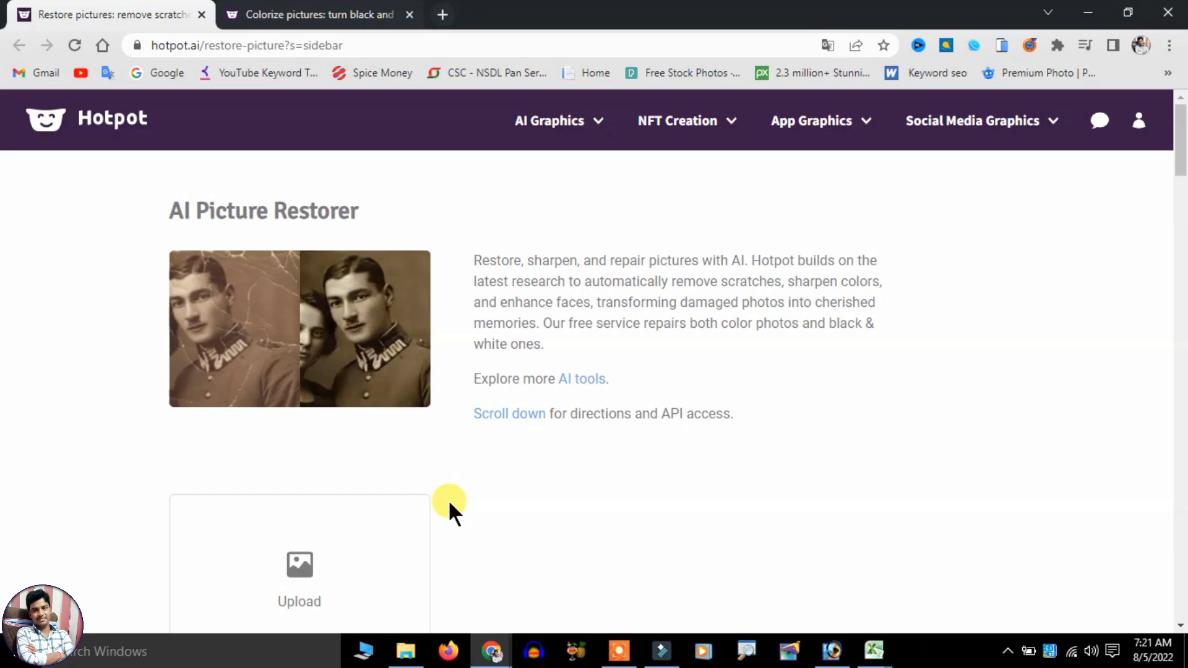
Upload the Imge file from the Desktop folder "photoshop me photo ko restore kaise kare" to the AI Picture Restorer.
scroll(448, 499, down, 3)
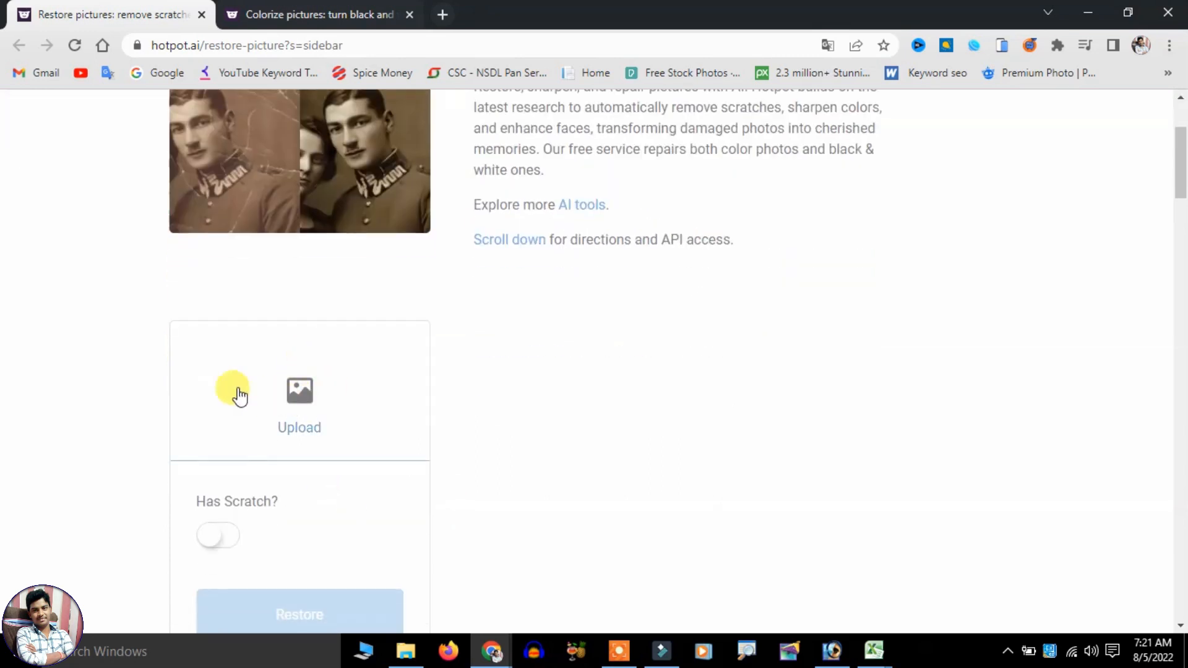
scroll(288, 391, up, 1)
scroll(287, 391, down, 1)
click(288, 393)
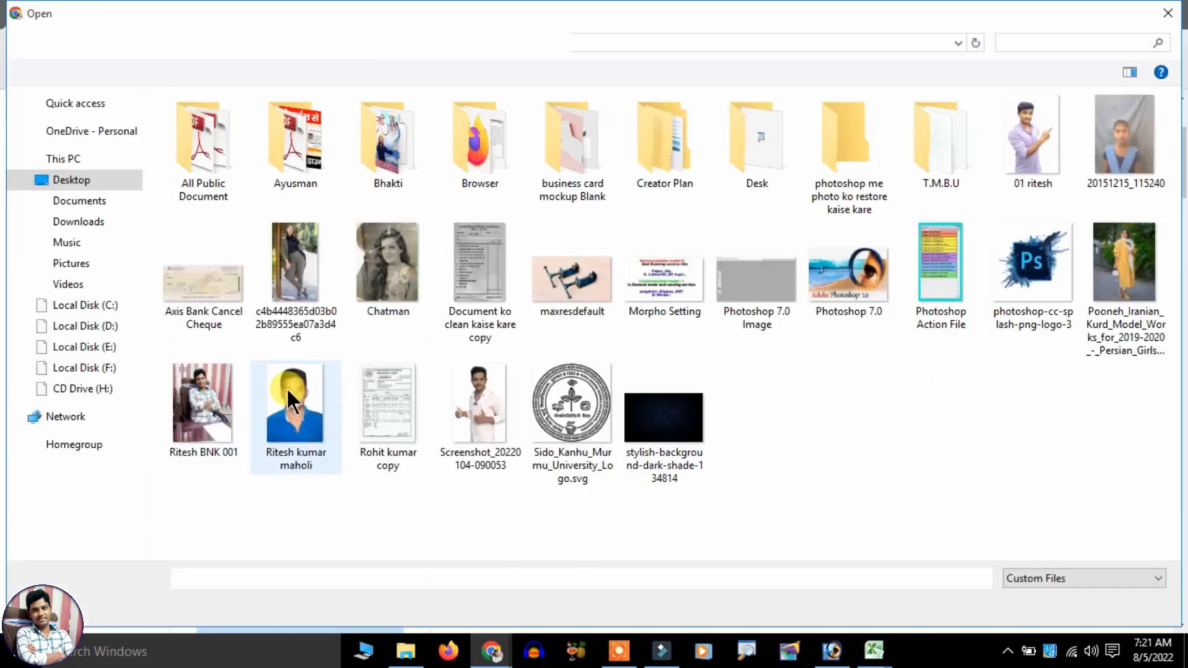
double_click(856, 186)
click(229, 128)
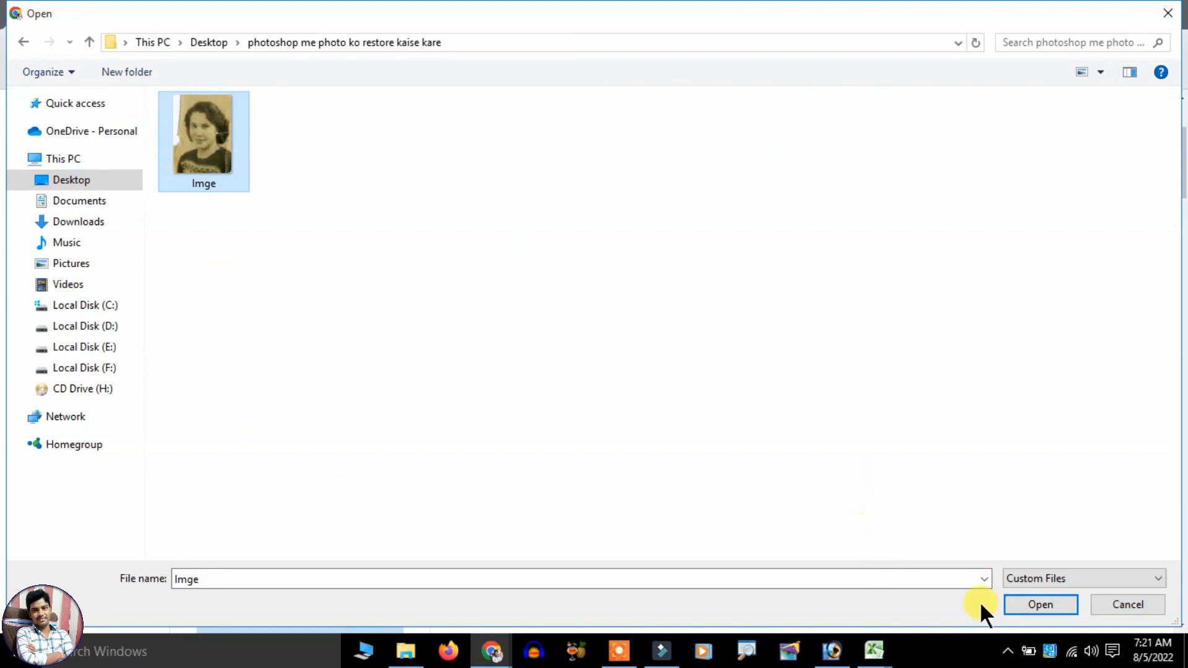
click(1033, 604)
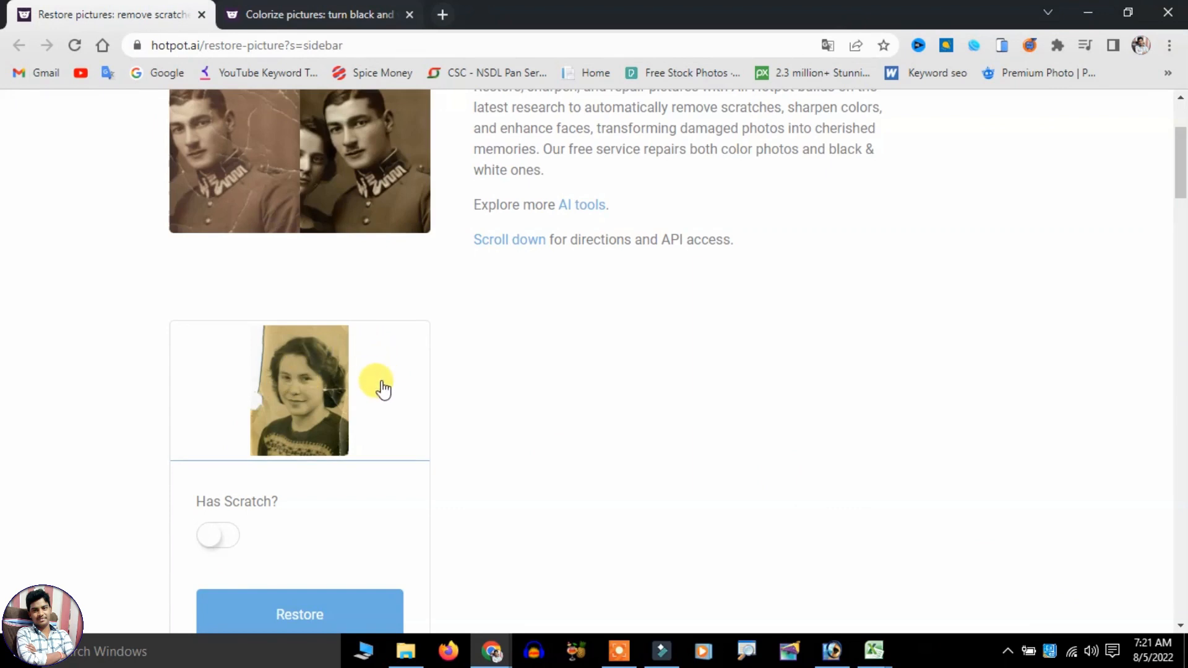
Restore the uploaded photo with Has Scratch enabled and download the restored picture.
scroll(383, 389, down, 2)
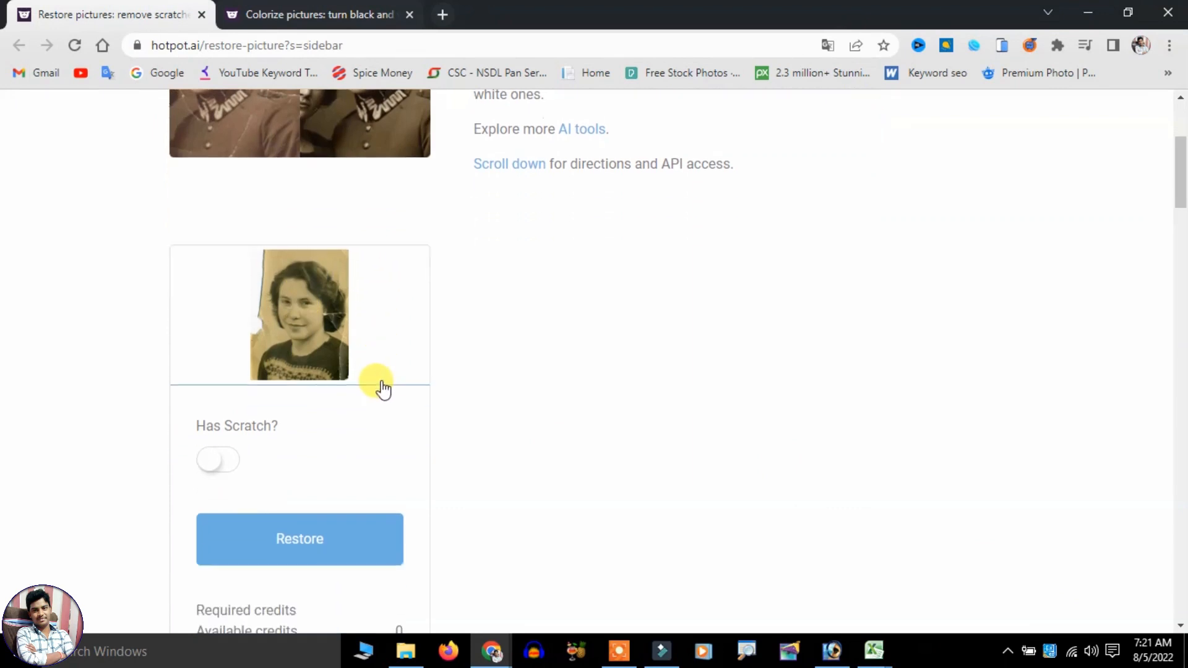
click(215, 454)
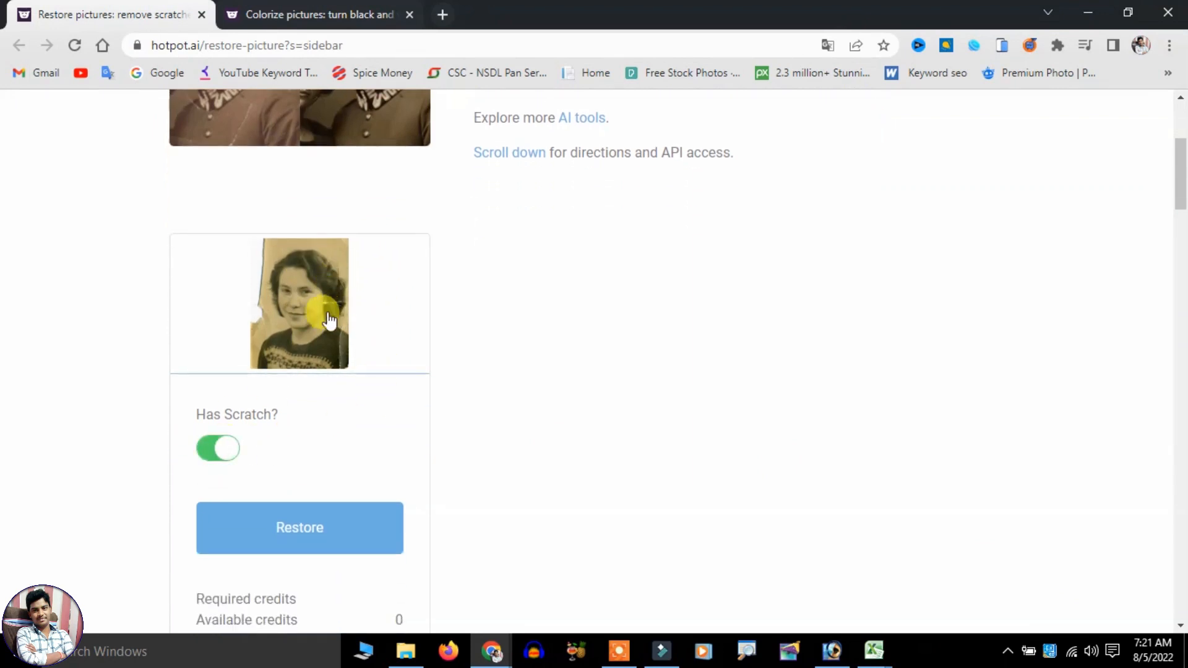
click(320, 529)
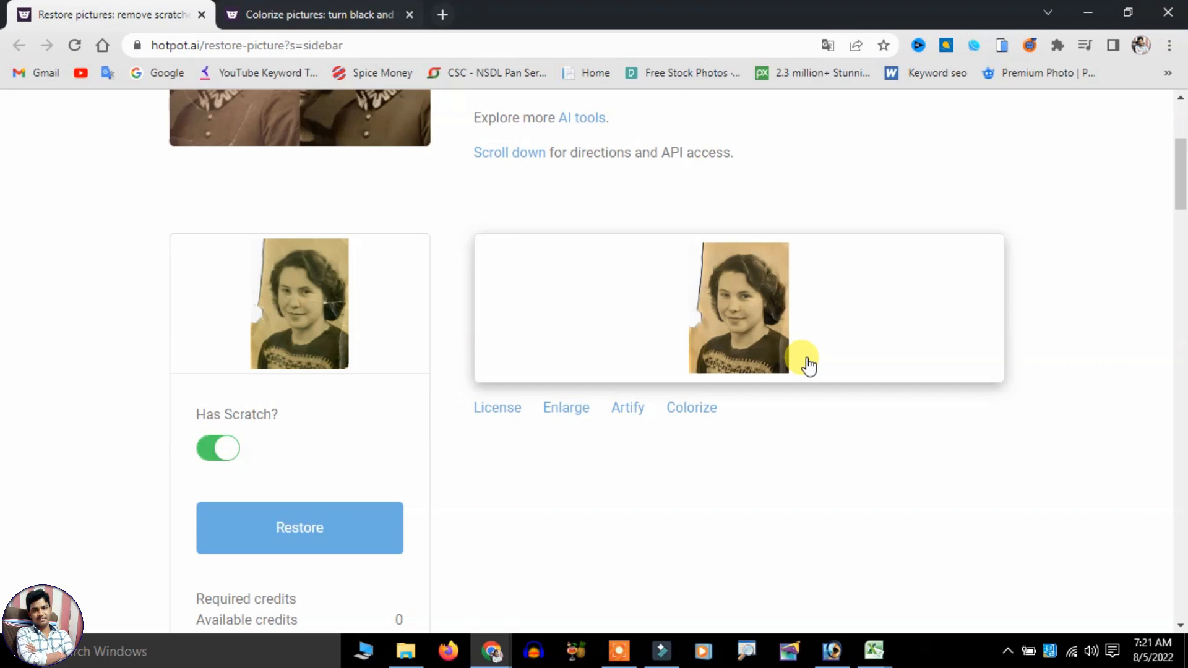
click(761, 322)
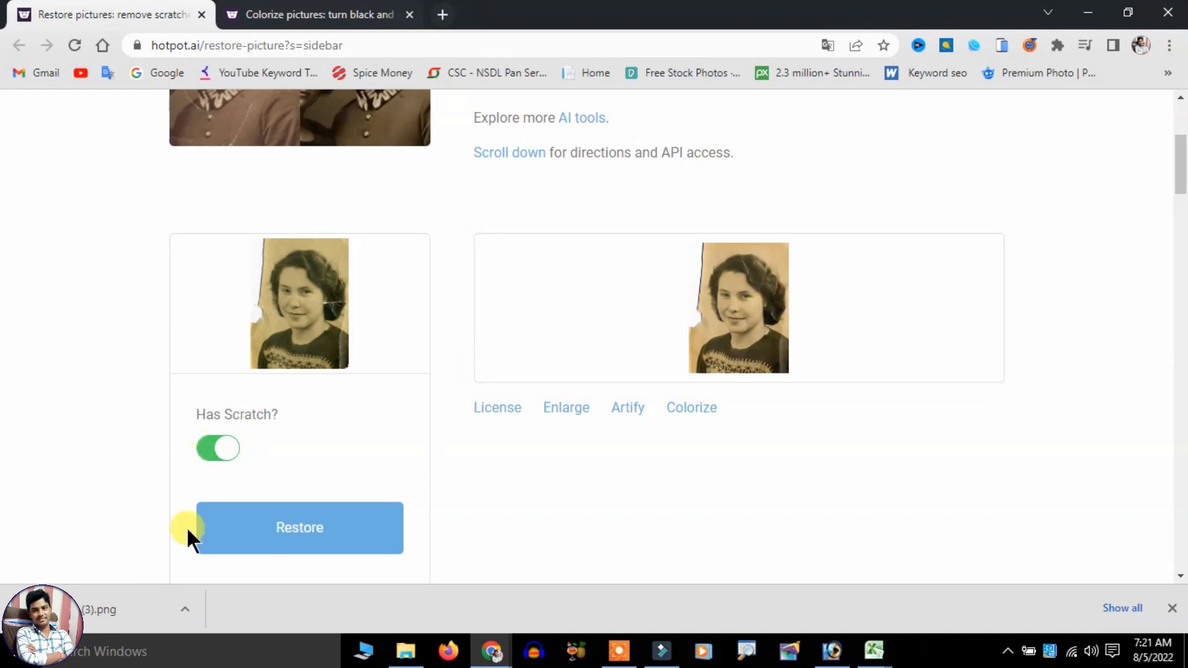
Open the downloaded restored picture and the original Imge file side by side in Photos, compare them and close both.
click(81, 607)
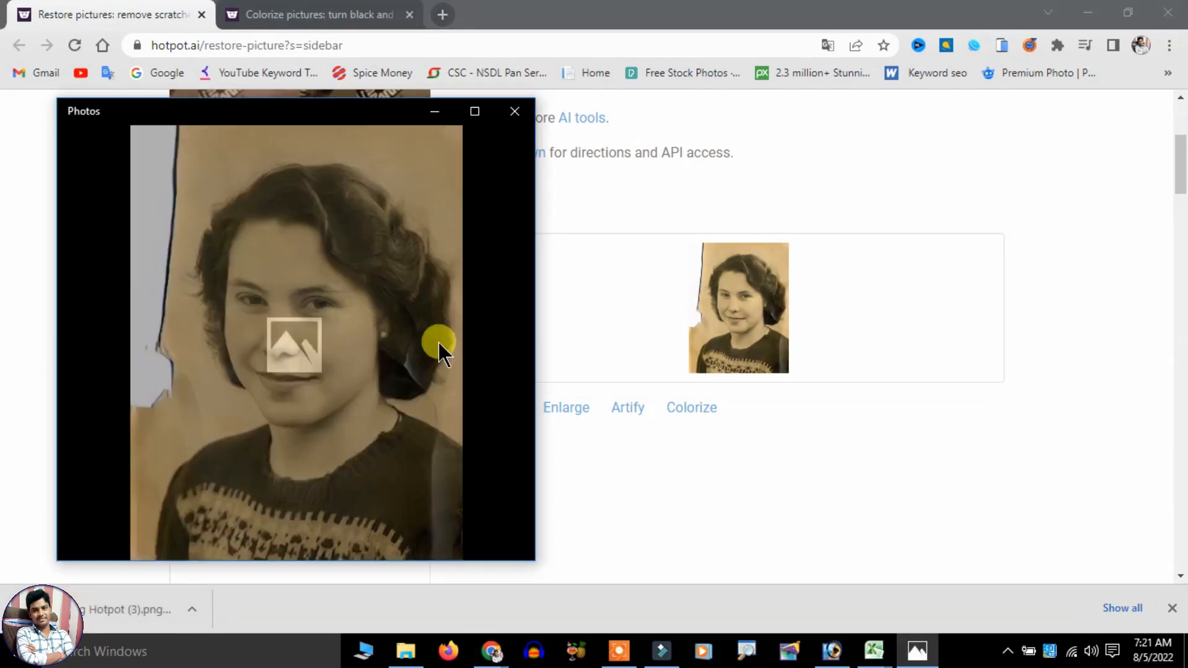
drag(385, 102, 968, 77)
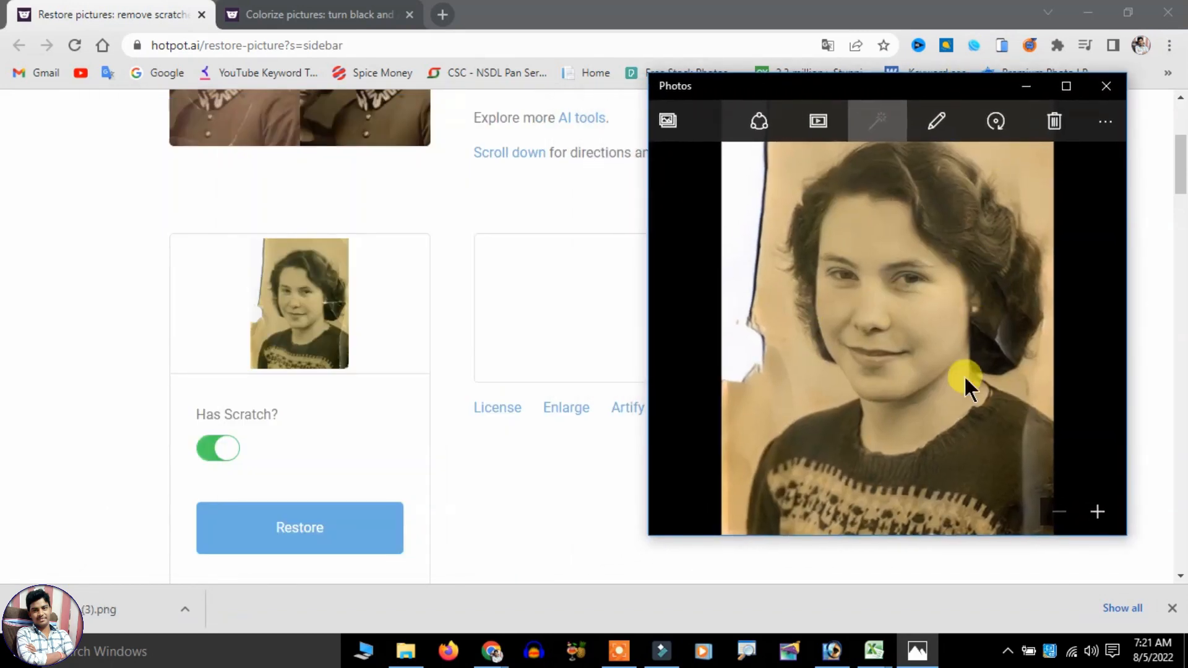
click(913, 664)
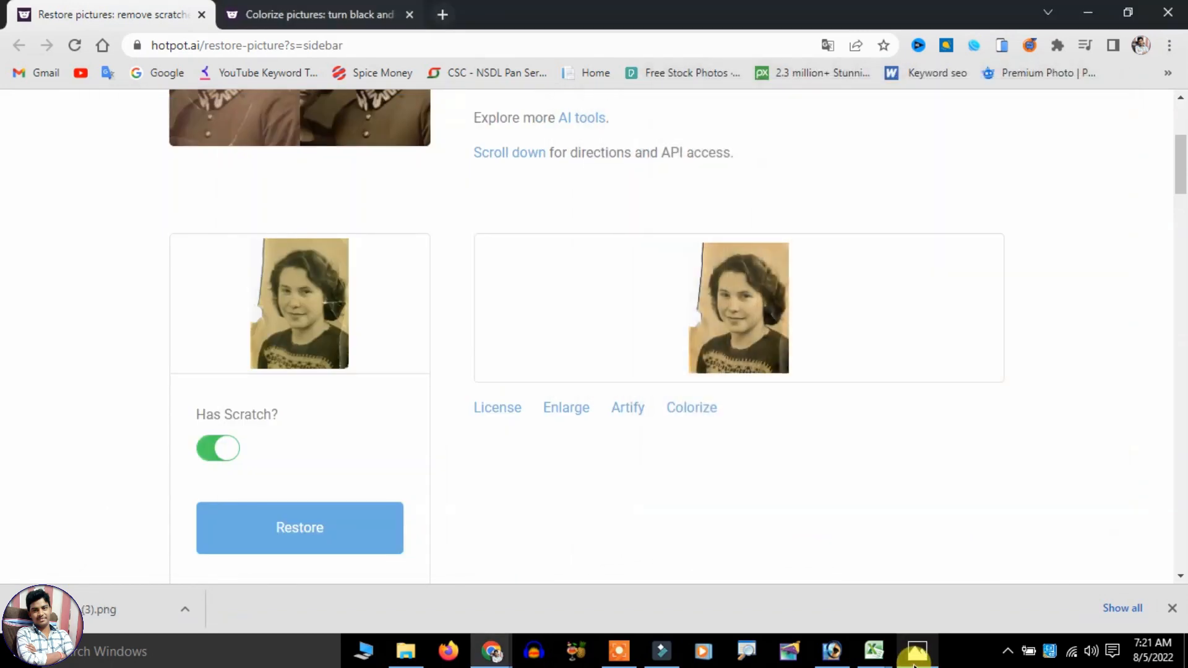
click(913, 663)
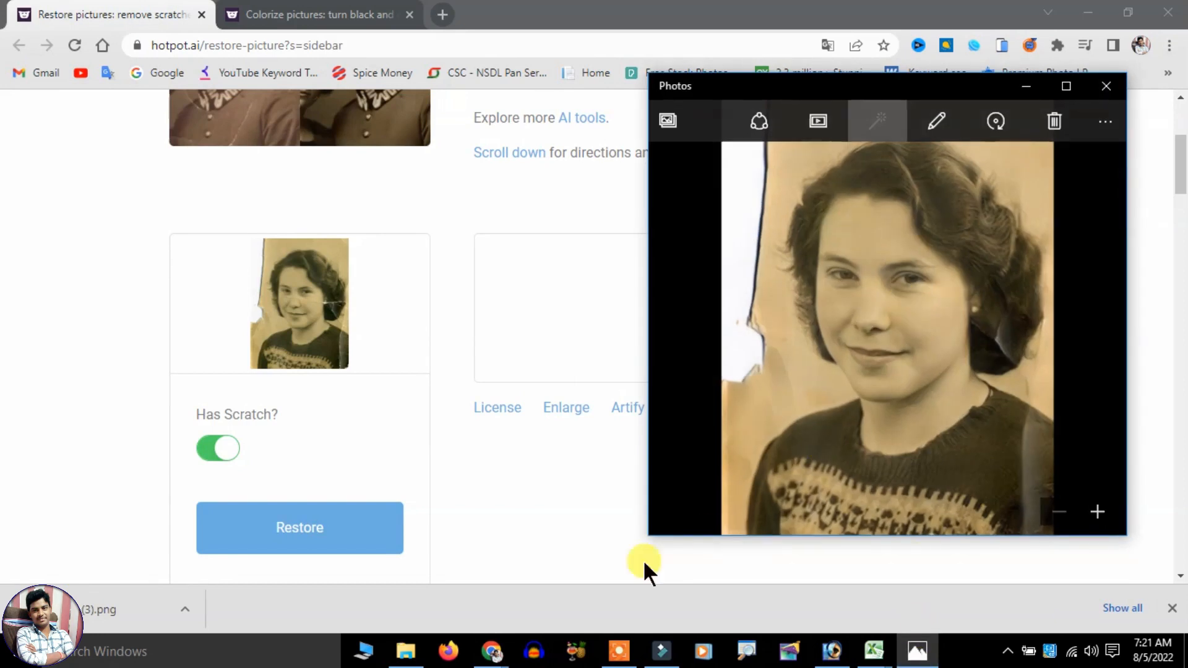
click(404, 650)
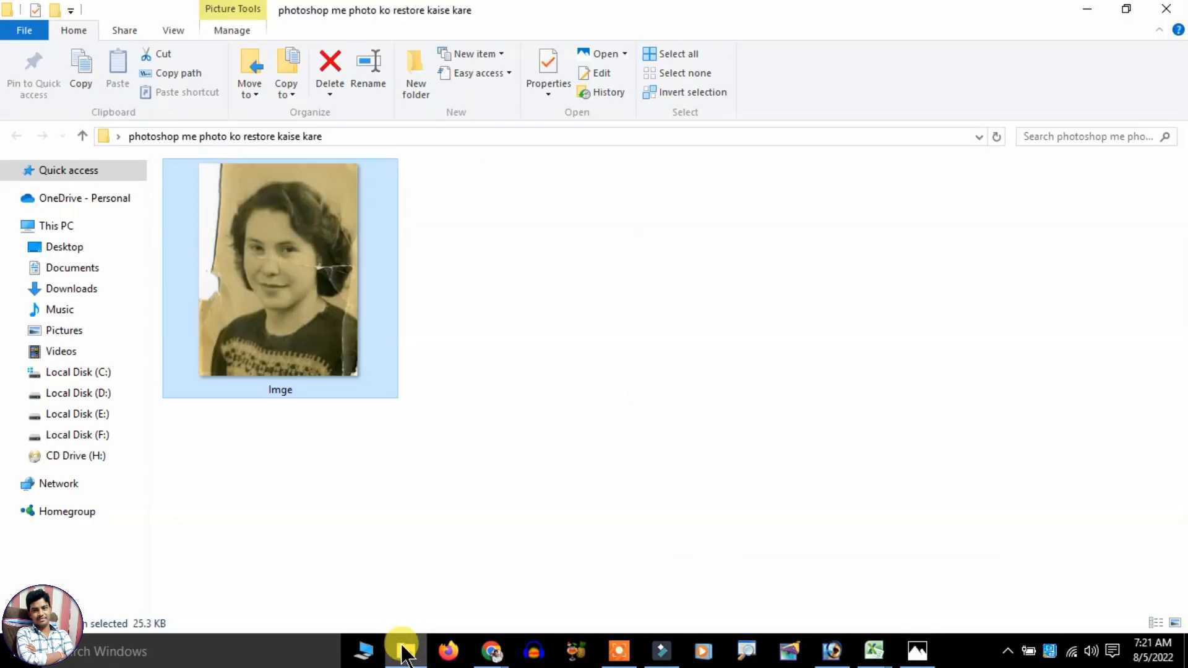
double_click(277, 224)
drag(893, 124, 428, 117)
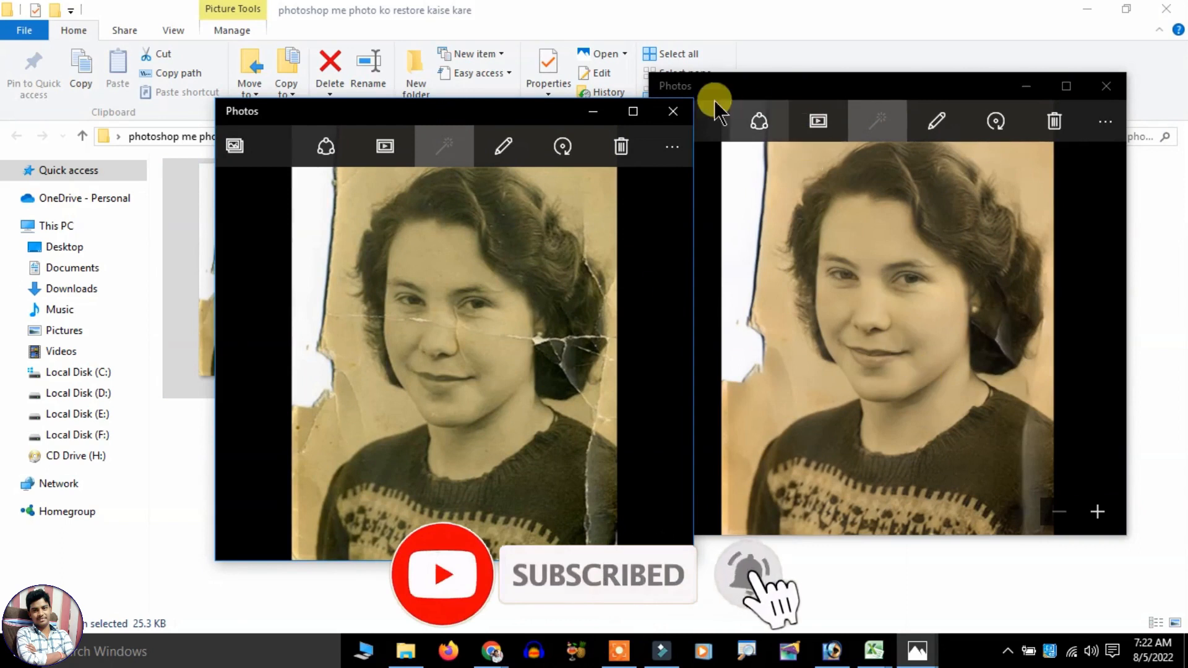
click(672, 112)
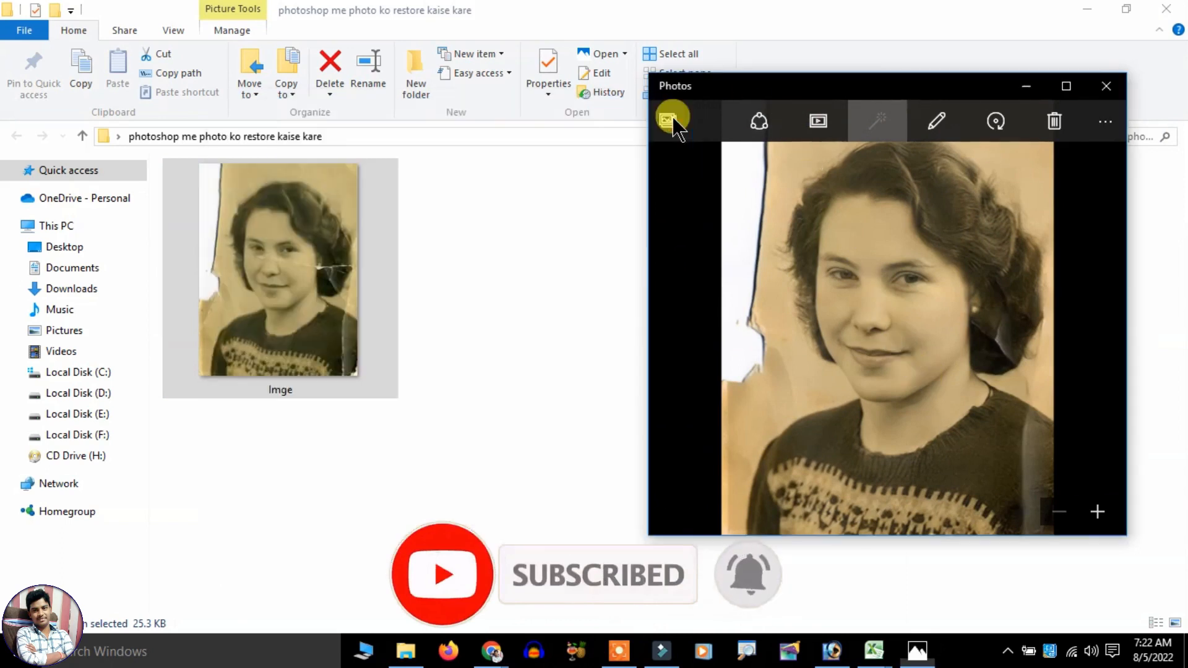
click(1116, 88)
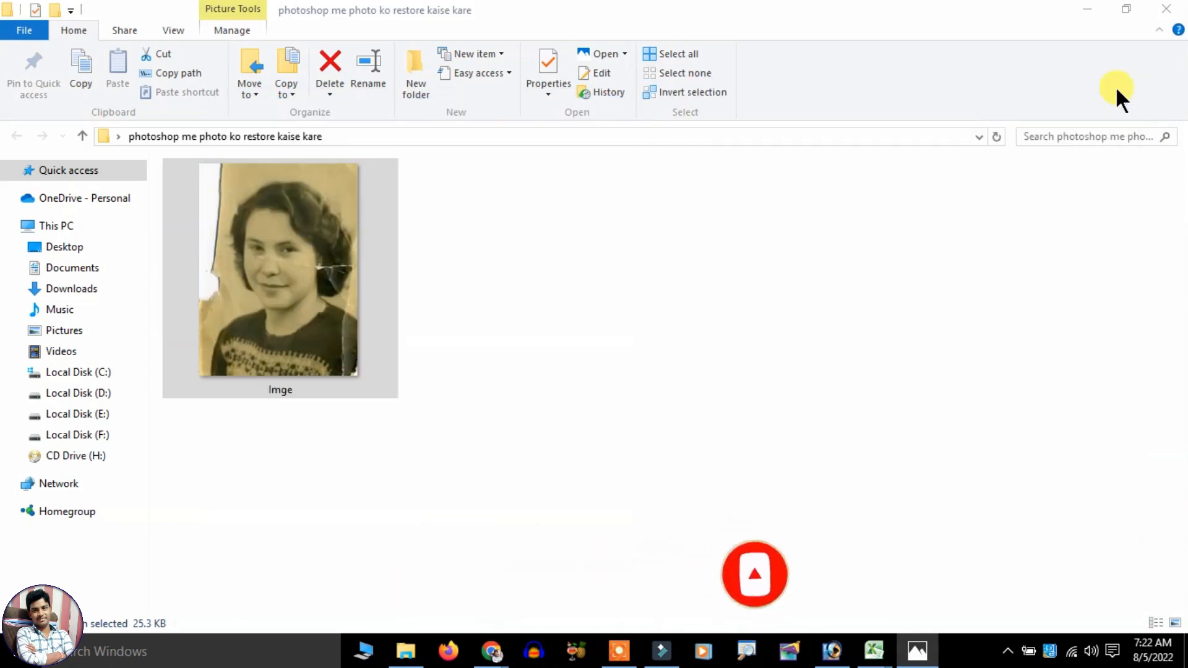
Refresh the photo folder in File Explorer and compare the original Imge with the restored Hotpot (4) file.
click(580, 307)
right_click(588, 252)
click(650, 328)
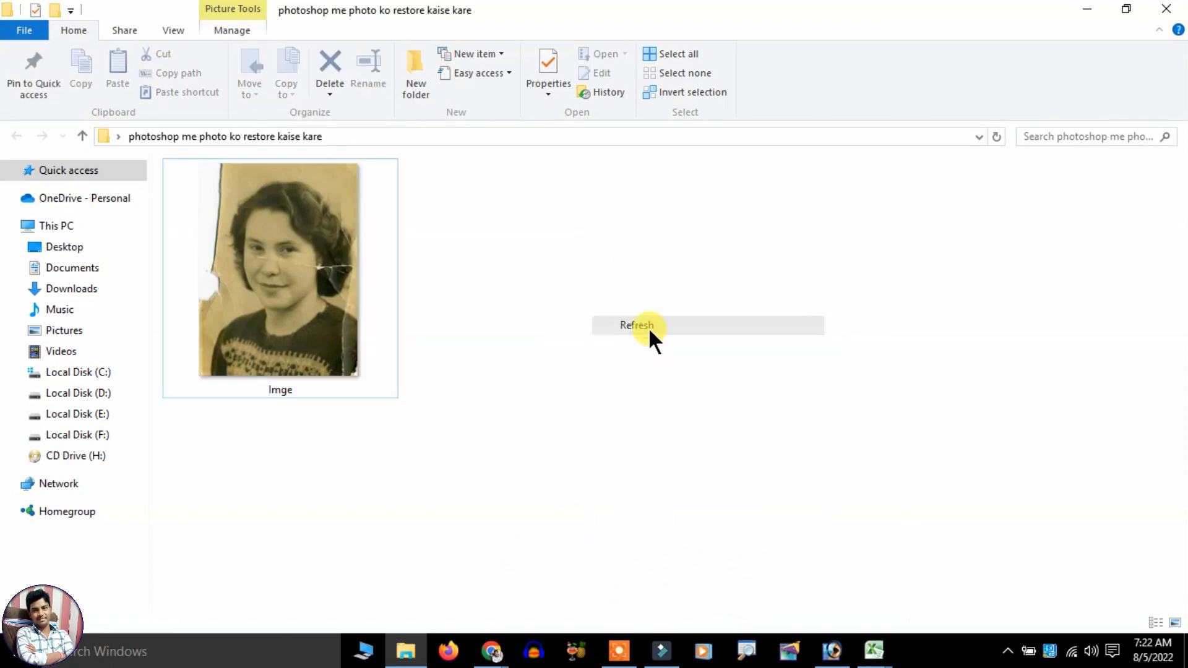
click(337, 328)
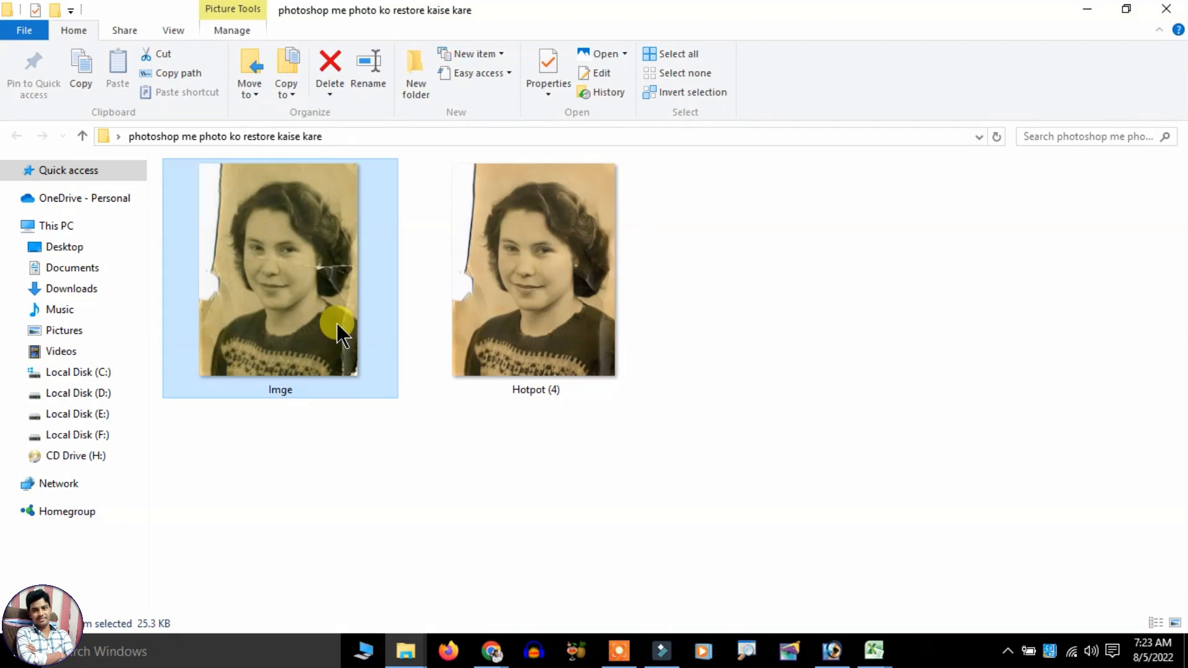
click(582, 276)
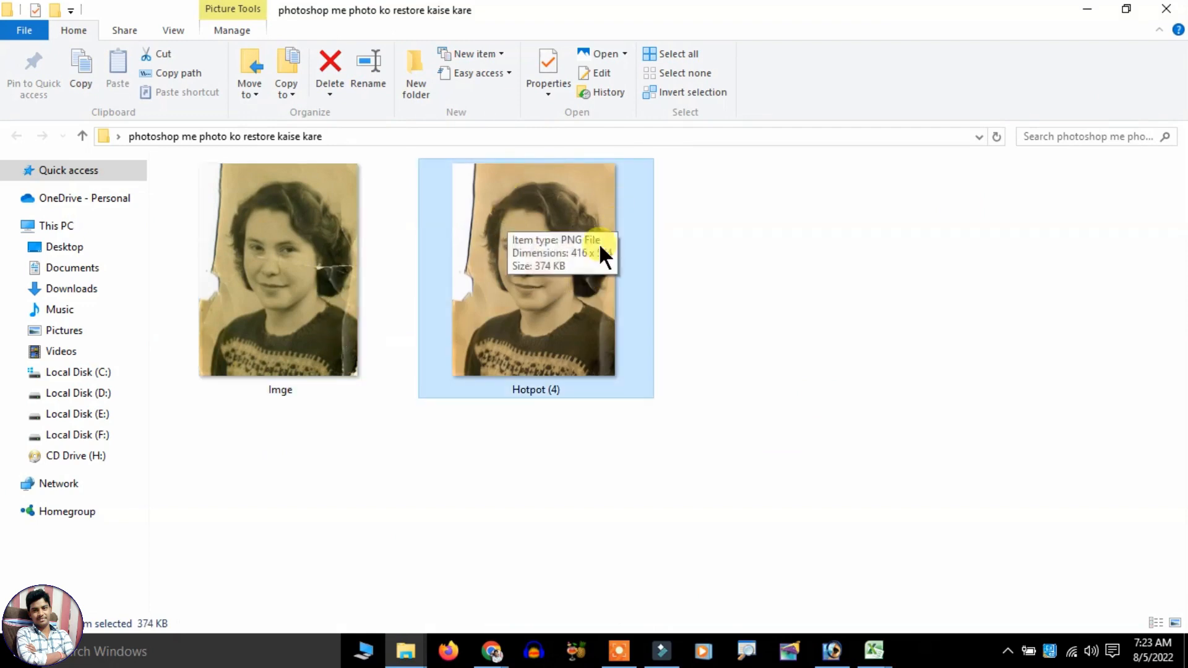
click(831, 320)
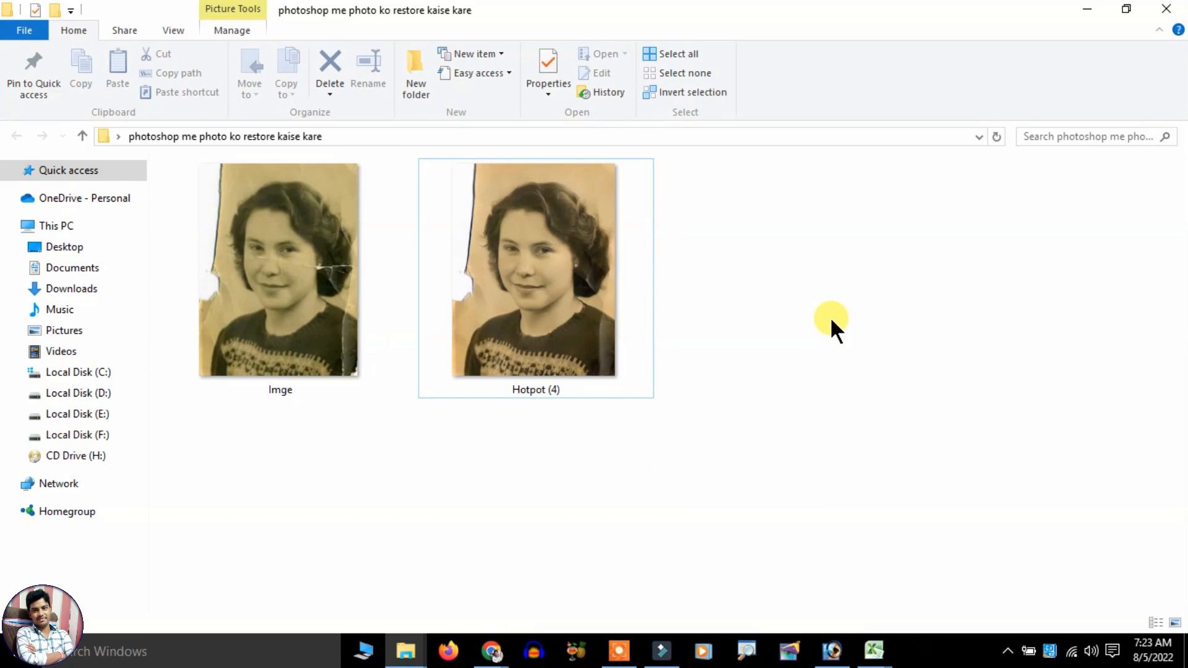
Switch back to Chrome, go to the AI Picture Colorizer page and set the Colorization Factor to 25.
mouse_move(491, 649)
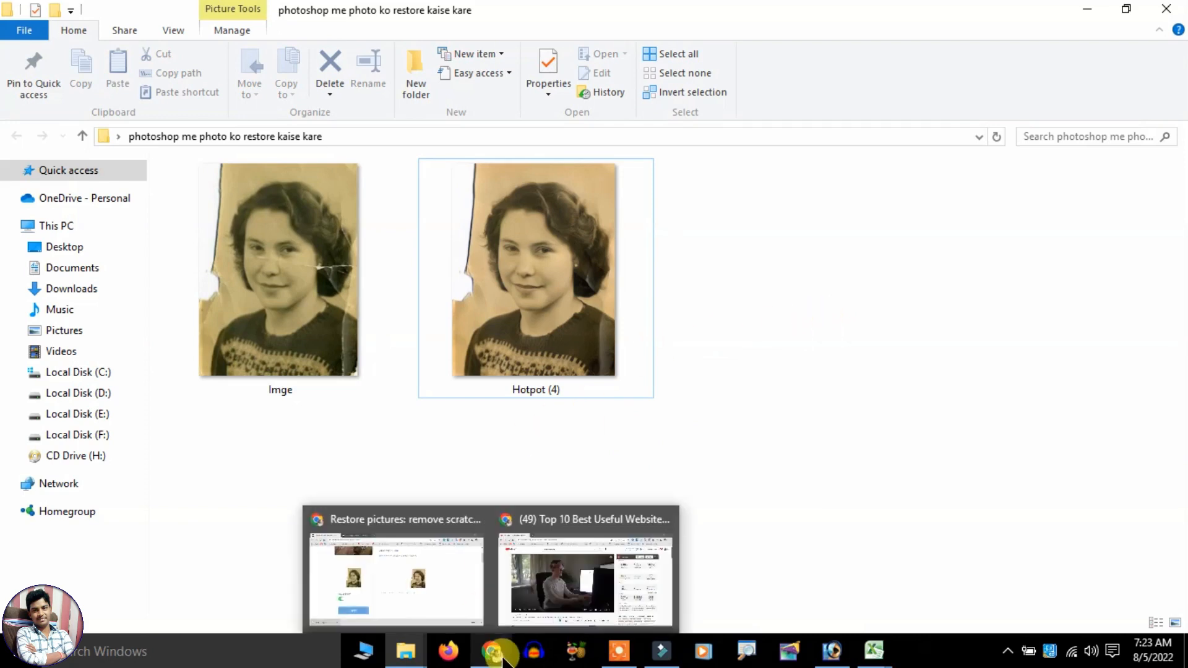
click(430, 599)
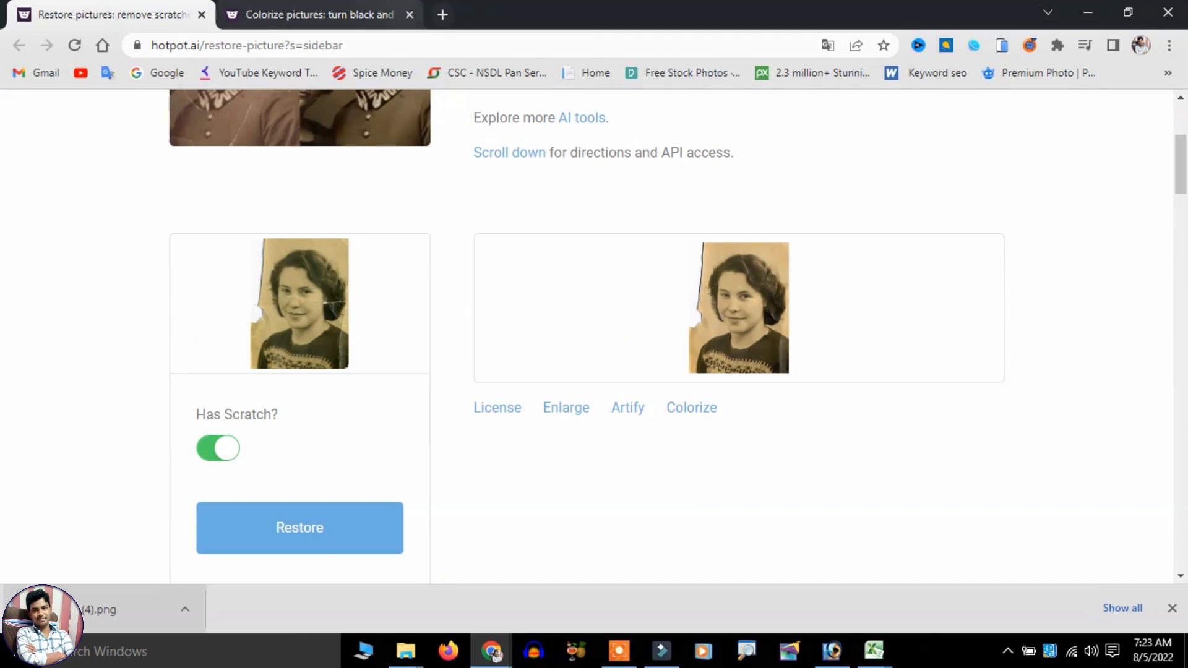
click(318, 14)
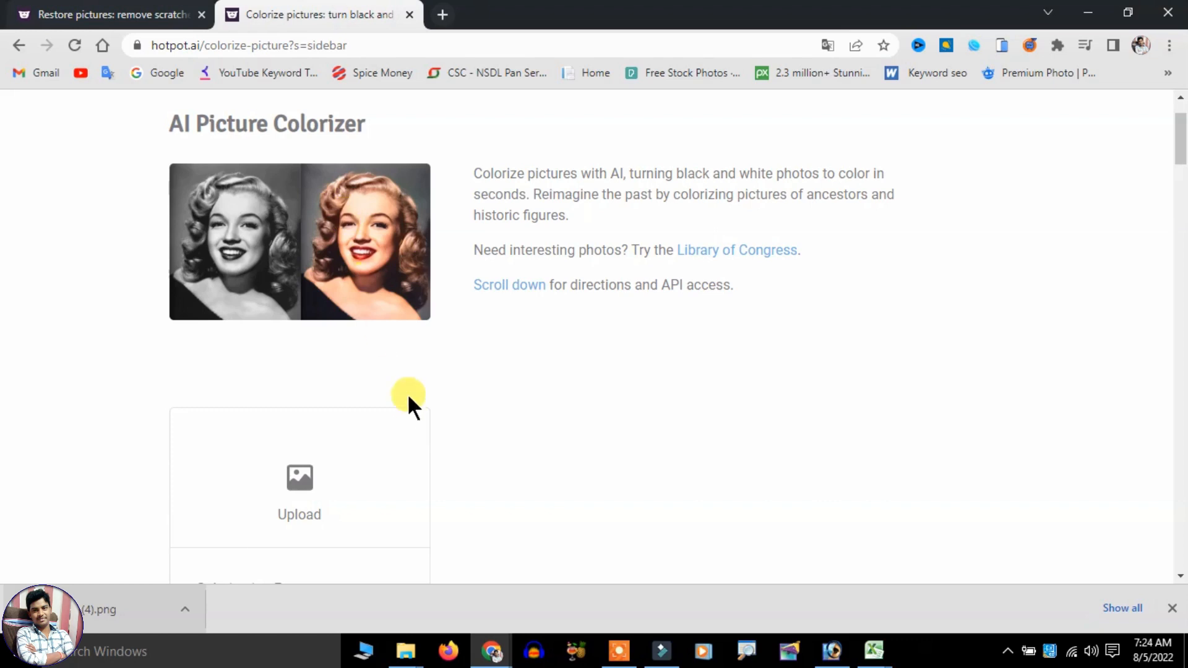
scroll(409, 399, down, 1)
scroll(309, 398, down, 1)
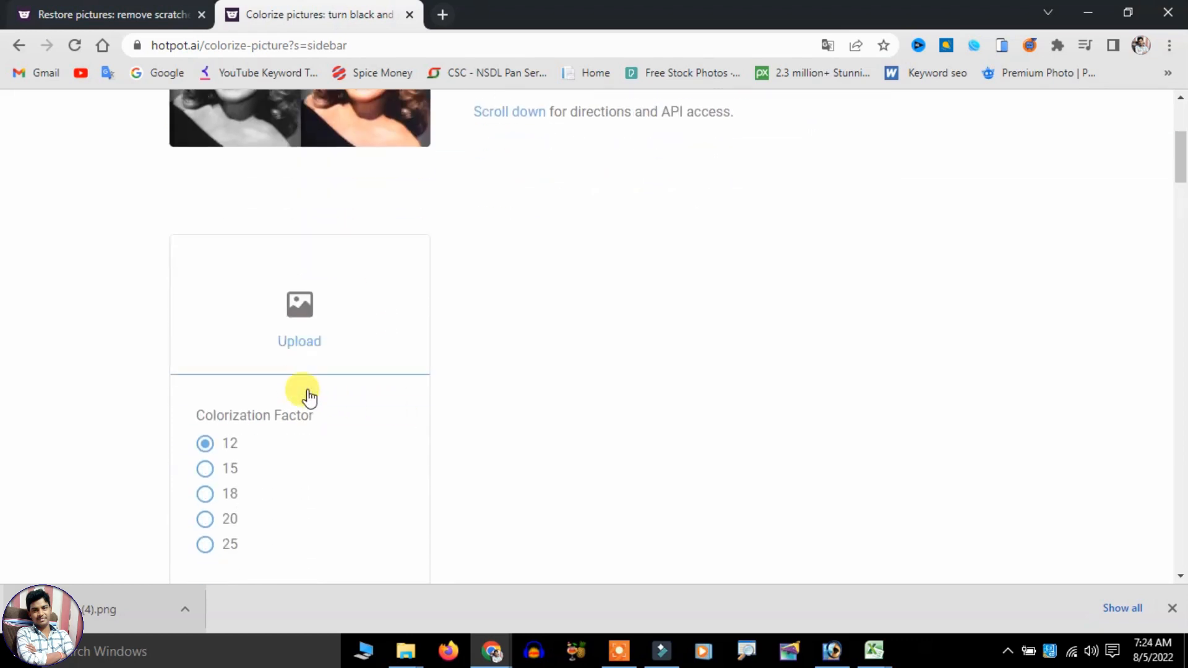
click(206, 468)
scroll(353, 447, down, 1)
scroll(353, 447, down, 3)
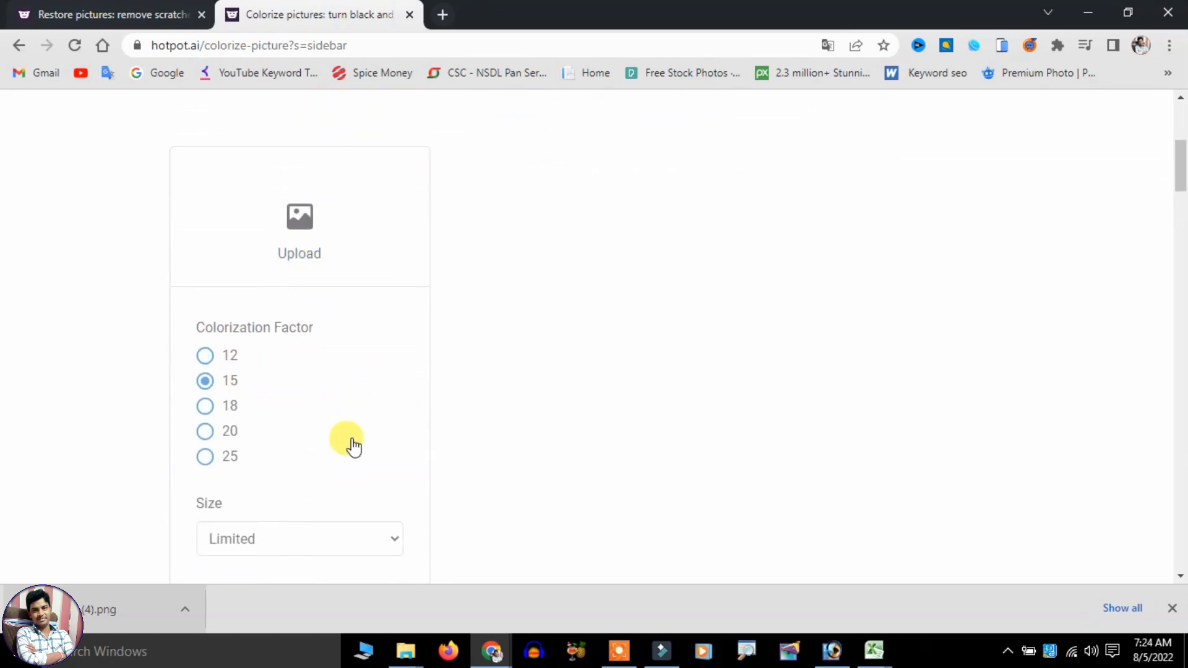
click(206, 232)
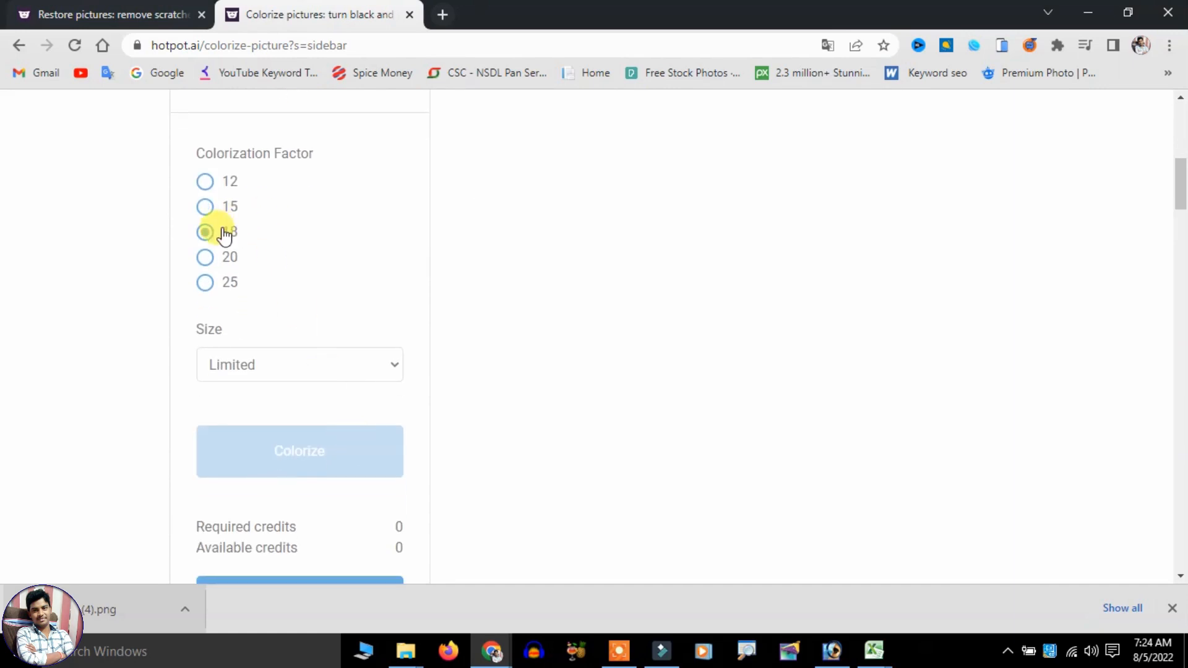
scroll(310, 284, up, 1)
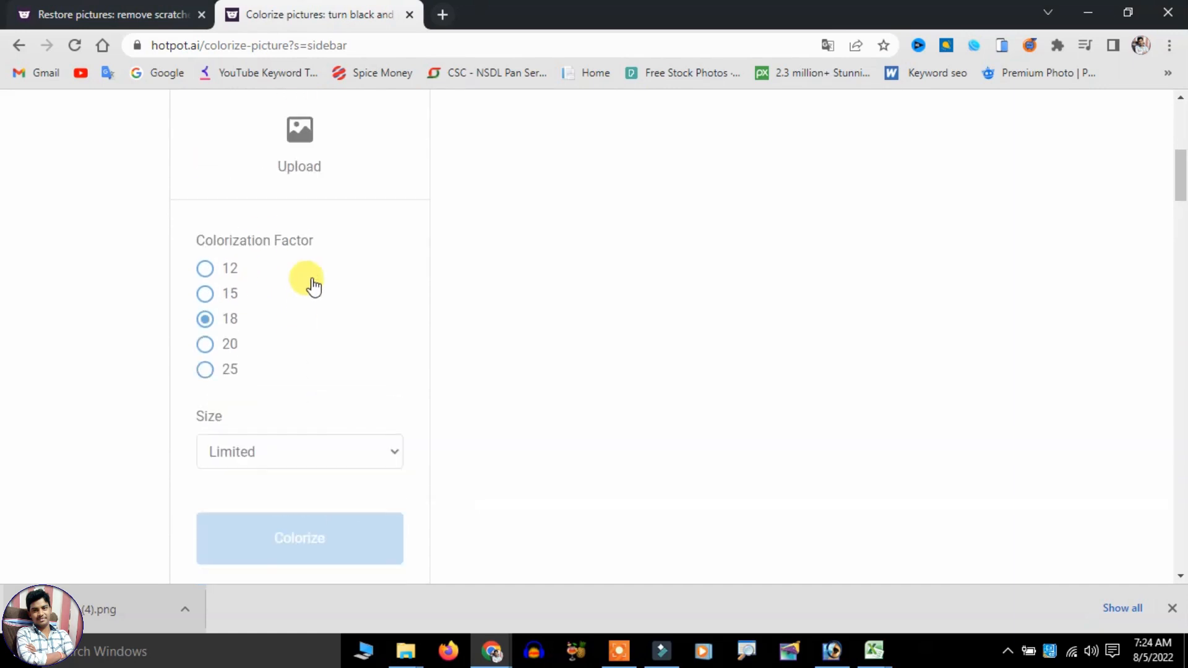
click(206, 374)
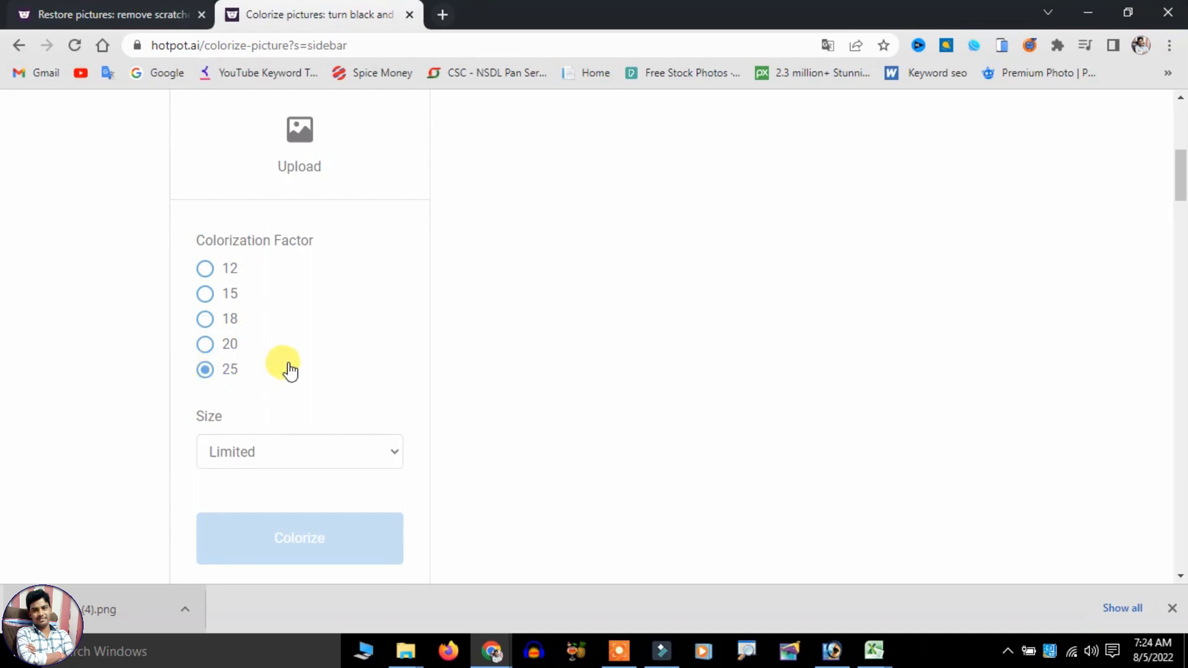
Upload the restored Hotpot (4) picture to the AI Picture Colorizer.
scroll(287, 368, up, 1)
click(284, 218)
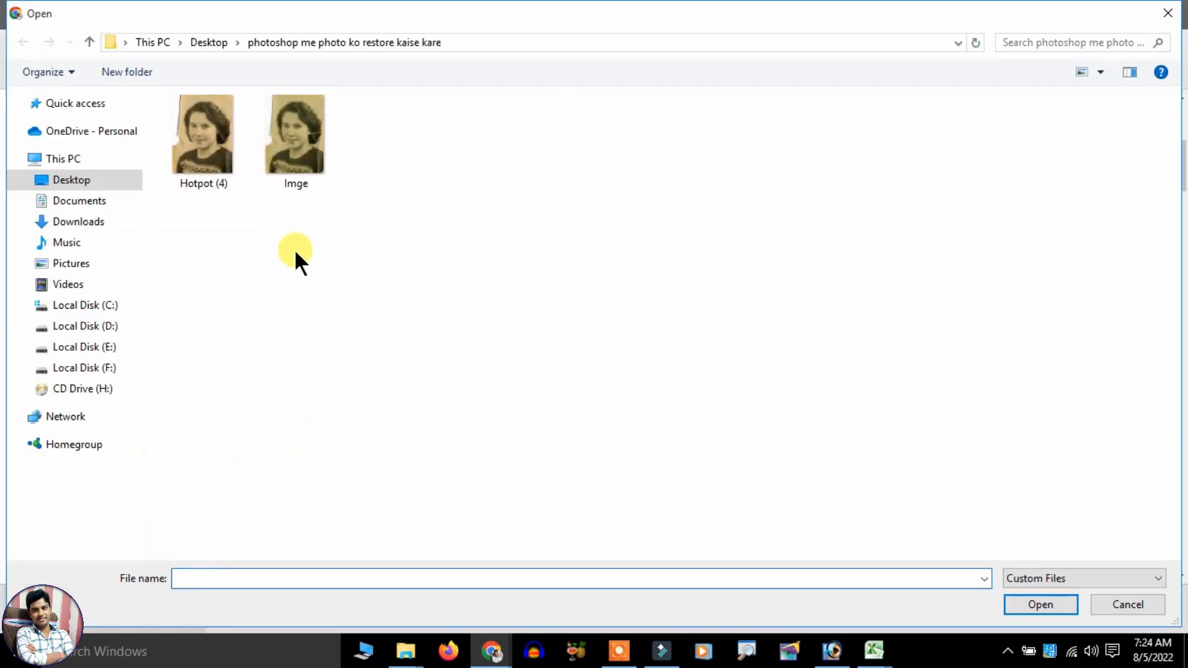
click(206, 107)
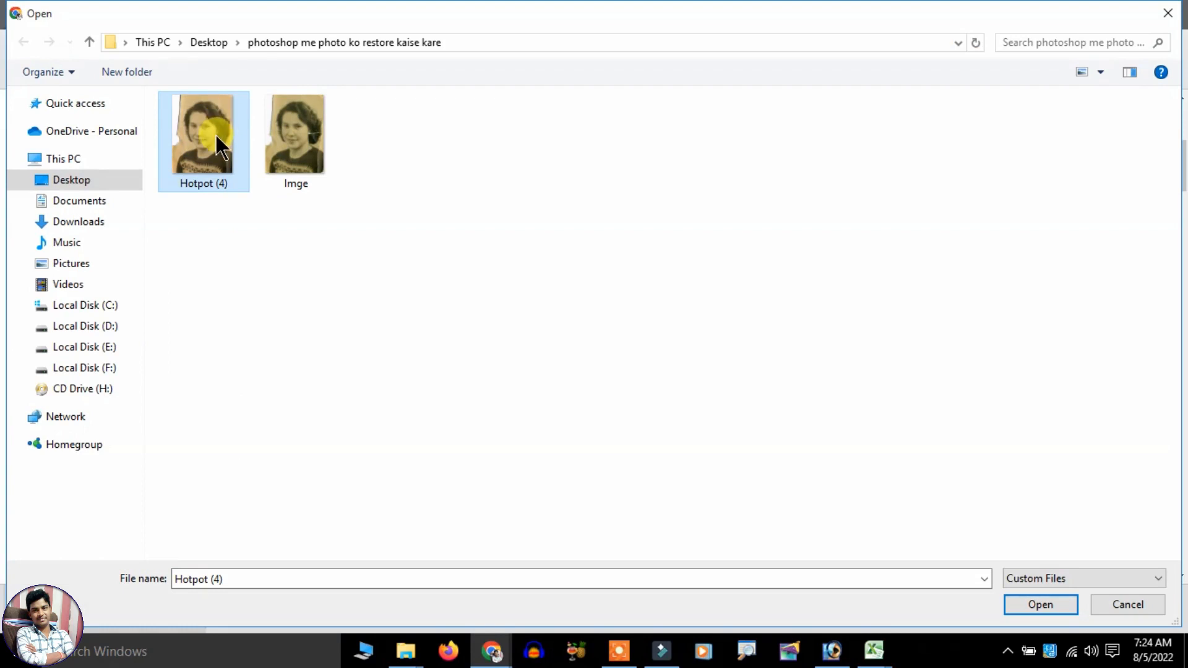
double_click(215, 135)
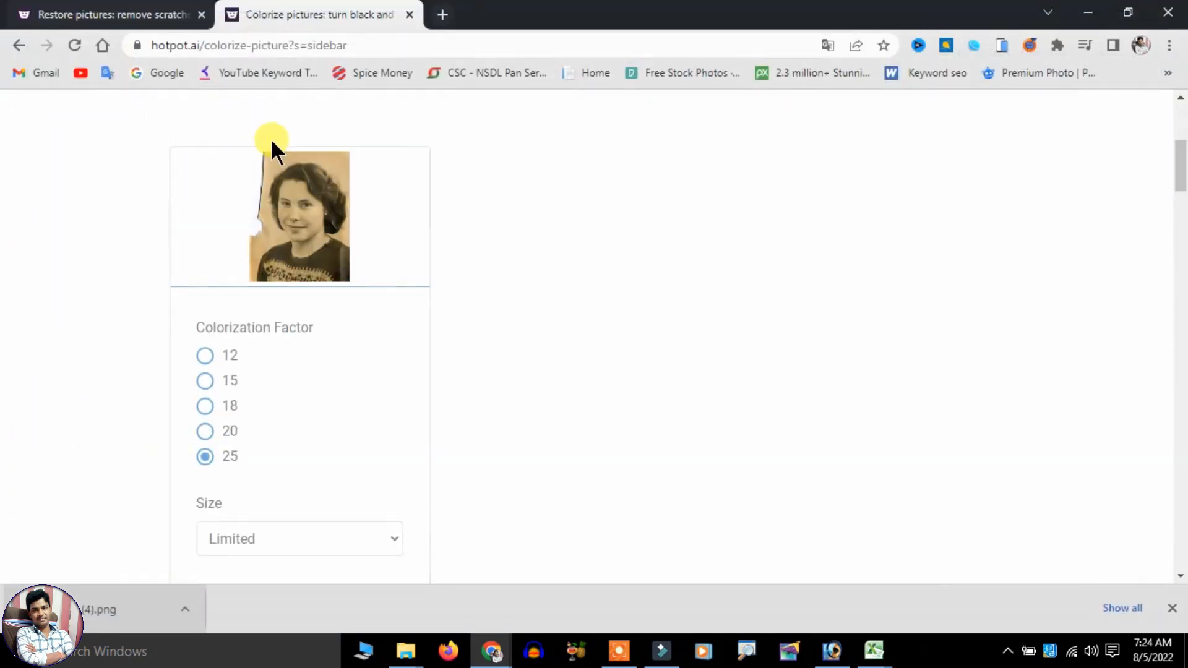
Set the output size to Limited and colorize the uploaded picture.
scroll(365, 383, down, 3)
click(240, 363)
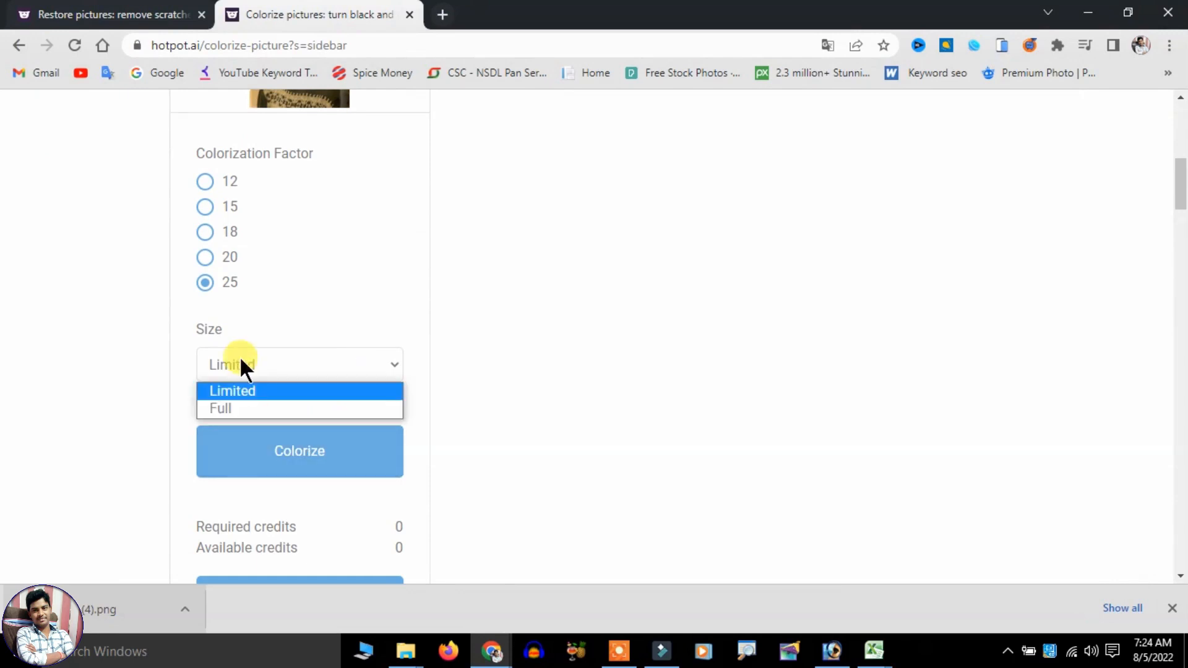
click(241, 405)
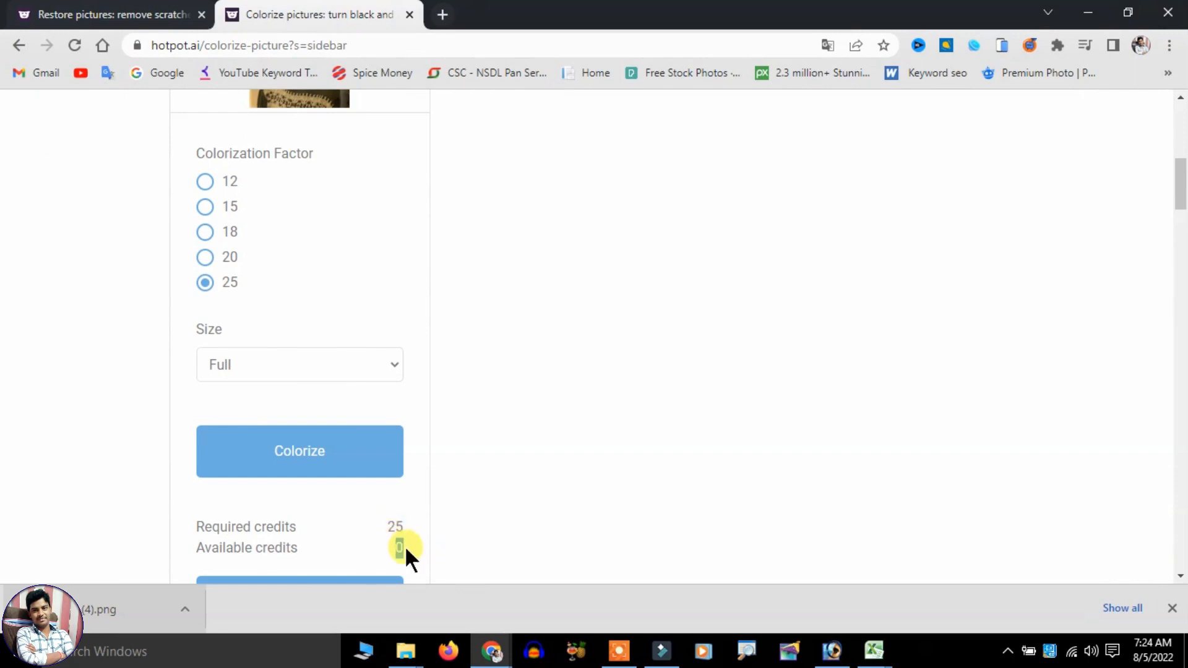
click(287, 364)
click(279, 390)
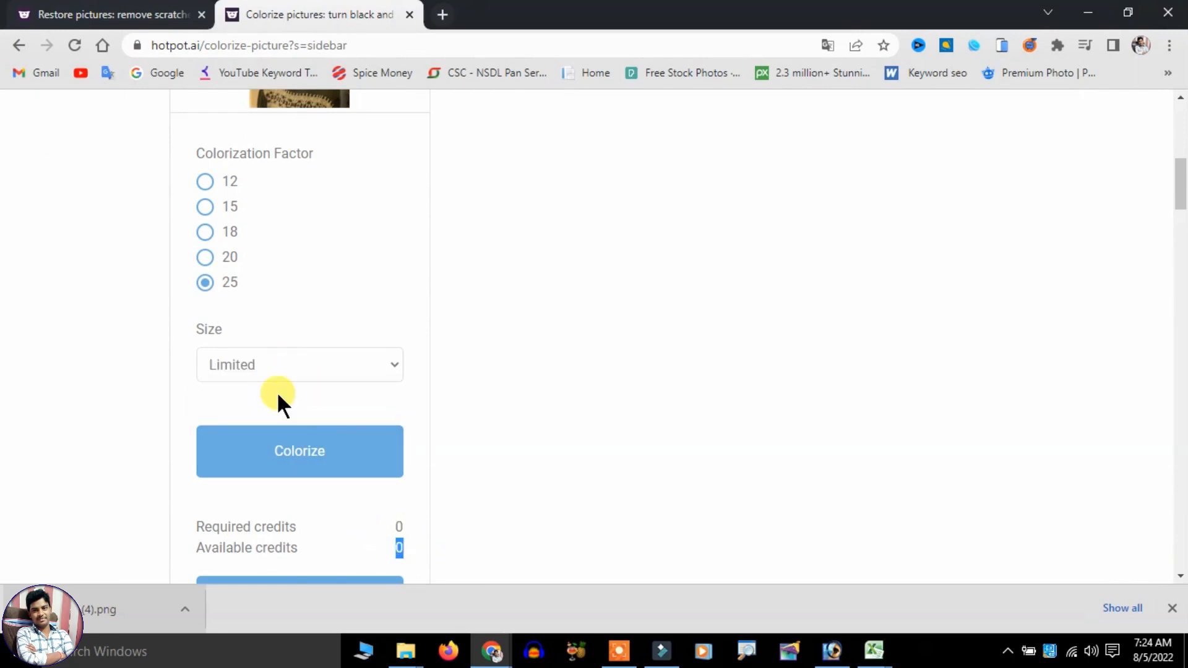
click(294, 454)
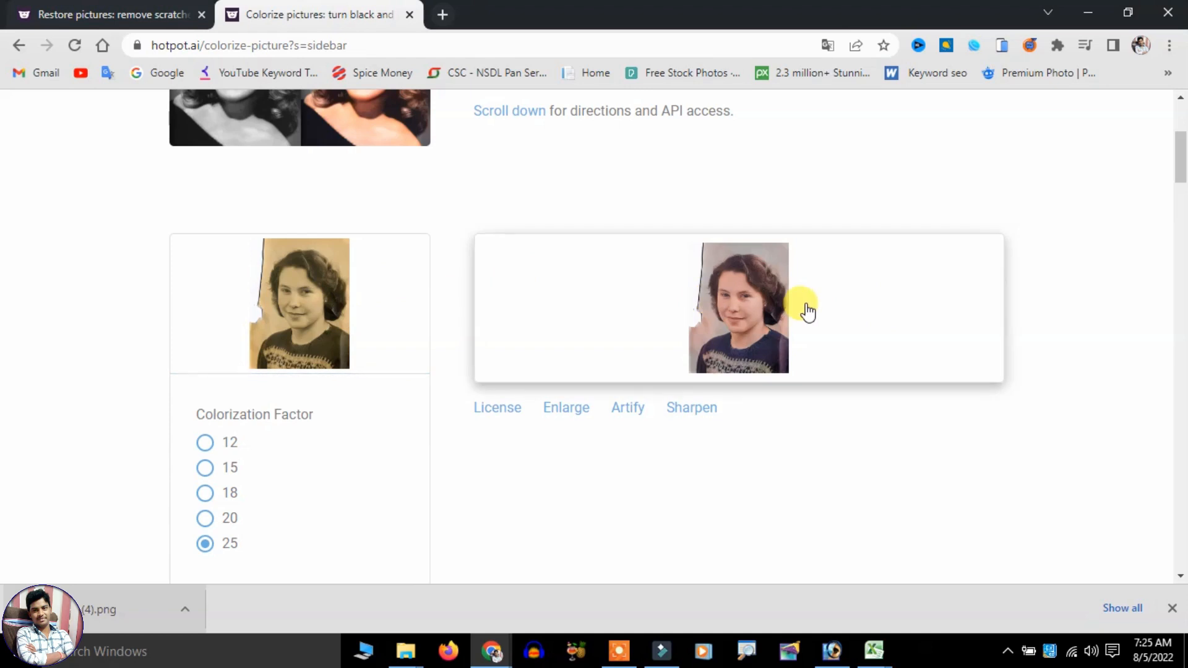
Download the colorized picture as Hotpot (5), copy it into the photo folder and compare it with Imge and Hotpot (4).
click(777, 317)
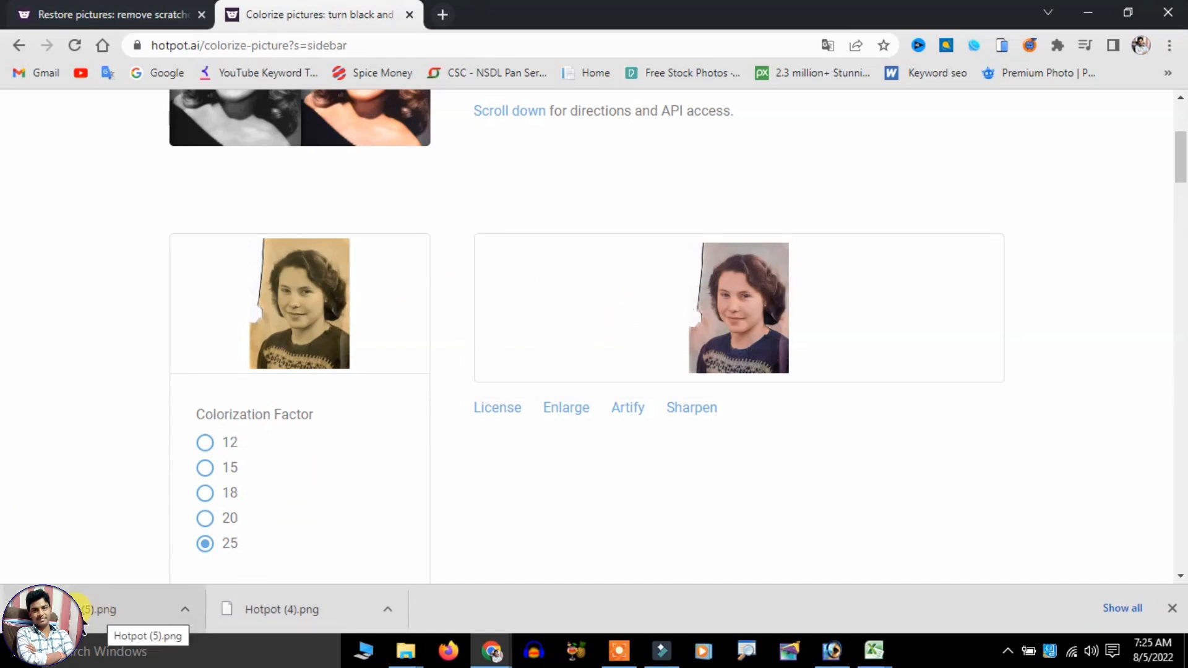
drag(84, 609, 787, 380)
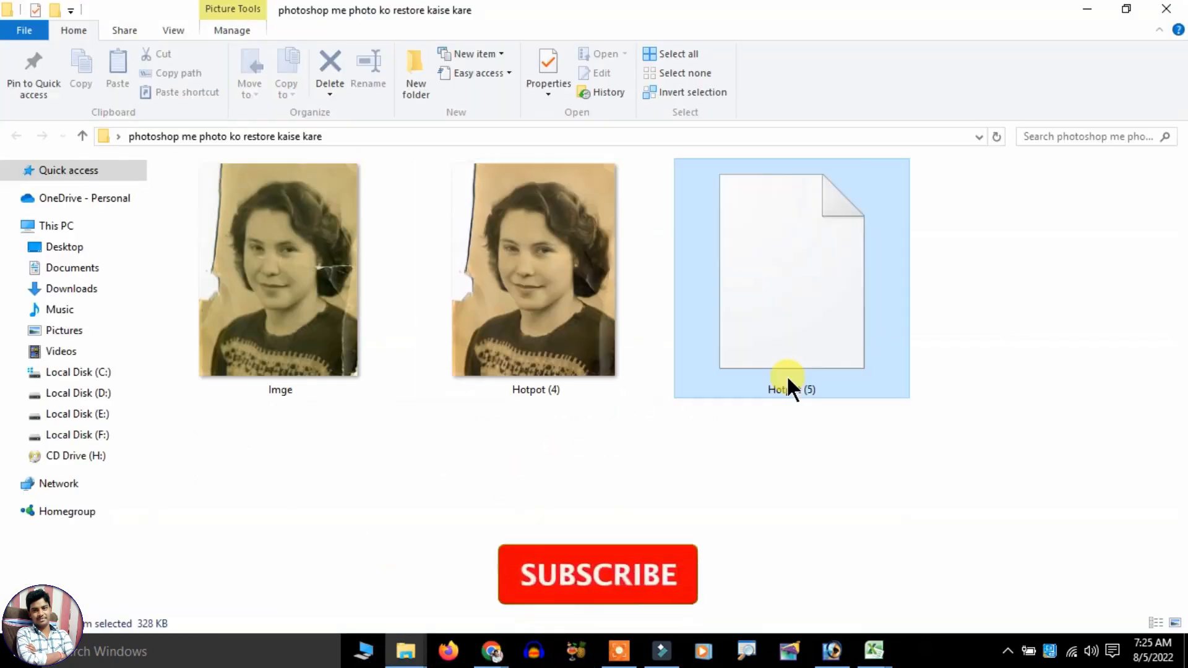
click(246, 277)
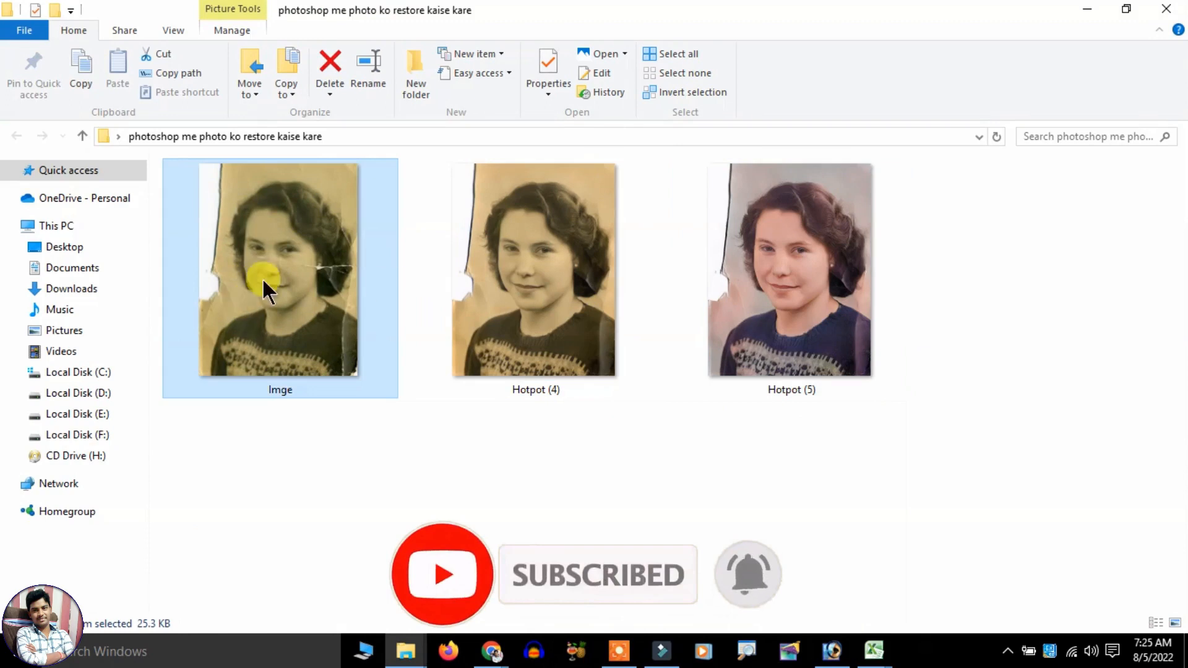
click(530, 257)
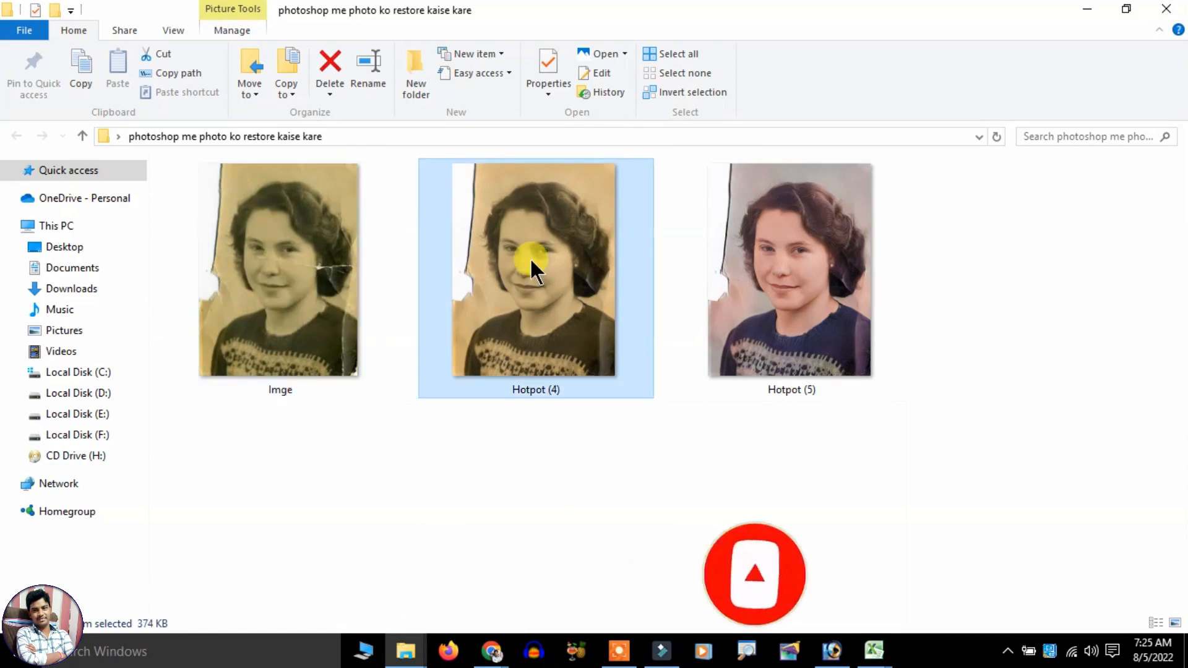
click(808, 253)
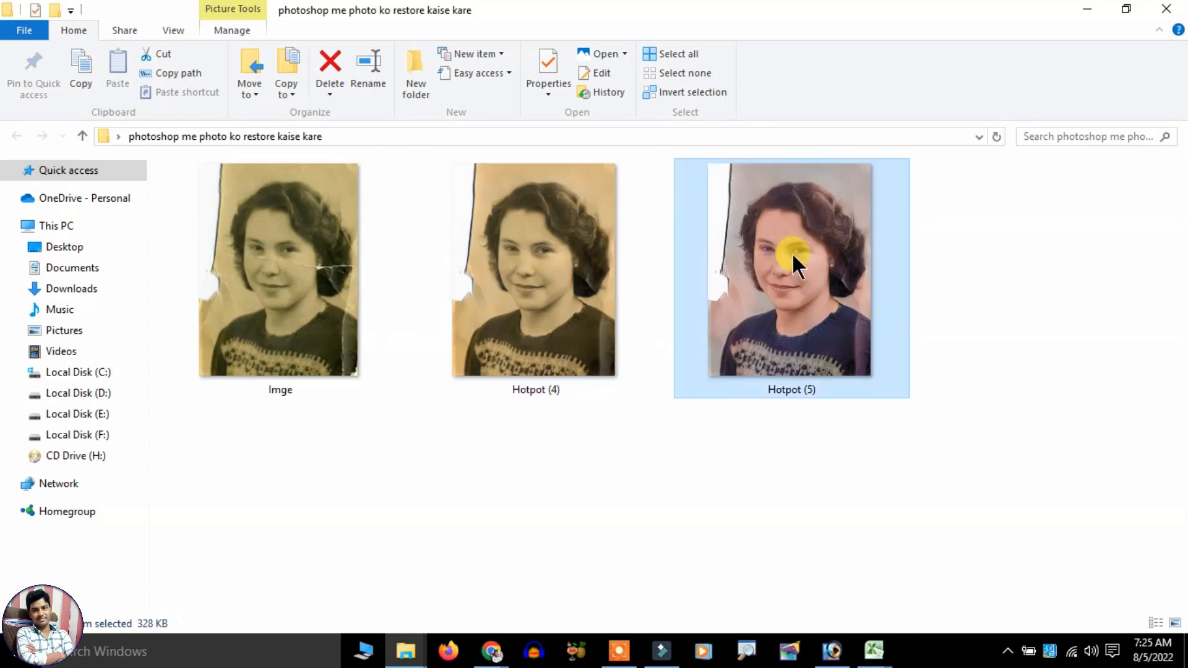
Switch to Adobe Photoshop, open Hotpot (5).png from the photo folder and maximize its document window.
mouse_move(834, 654)
drag(766, 254, 659, 344)
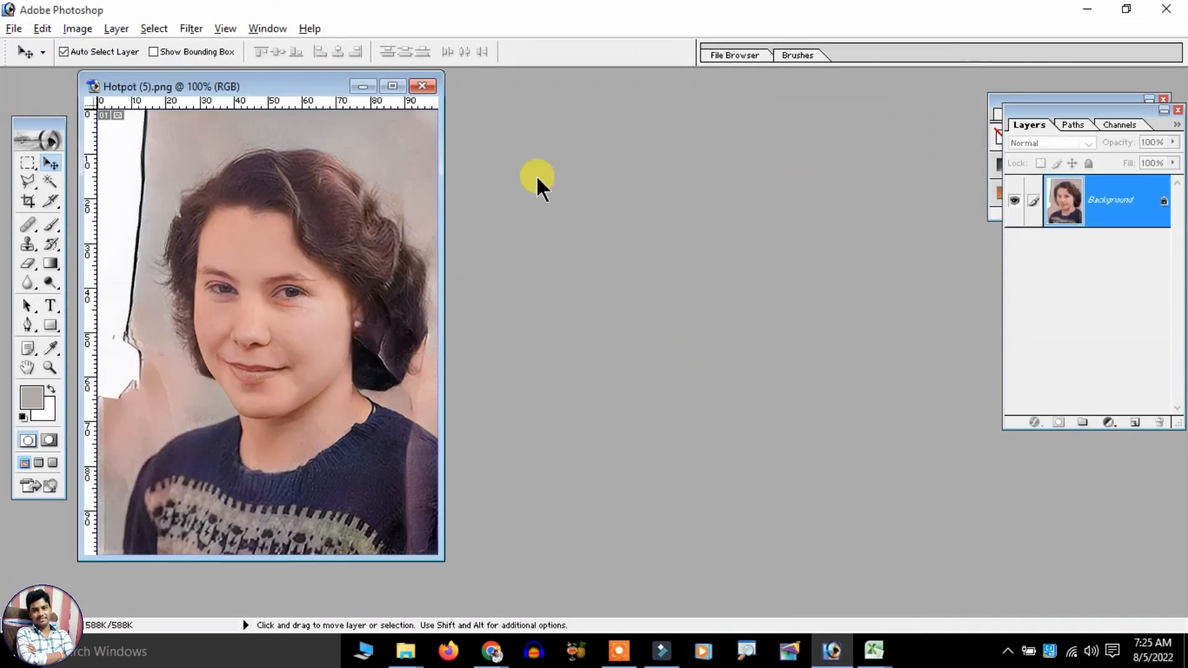
click(398, 87)
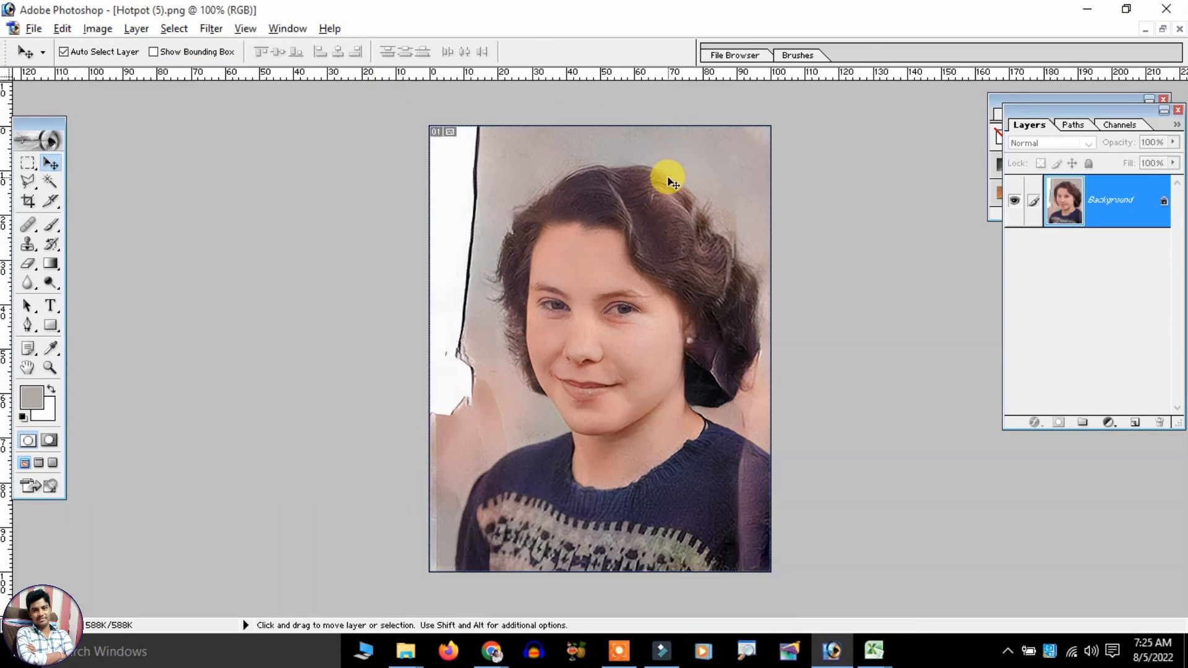
scroll(668, 184, up, 2)
scroll(549, 212, down, 2)
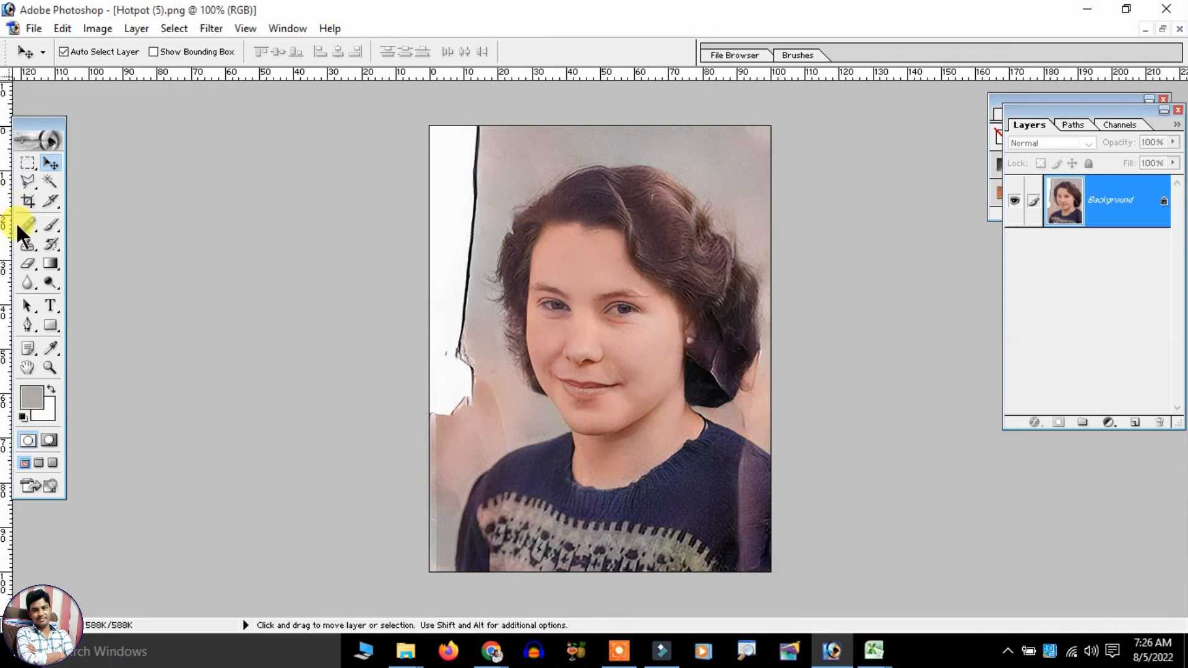
Choose the Brush tool with a soft round tip and set its master diameter to 59 px.
click(45, 228)
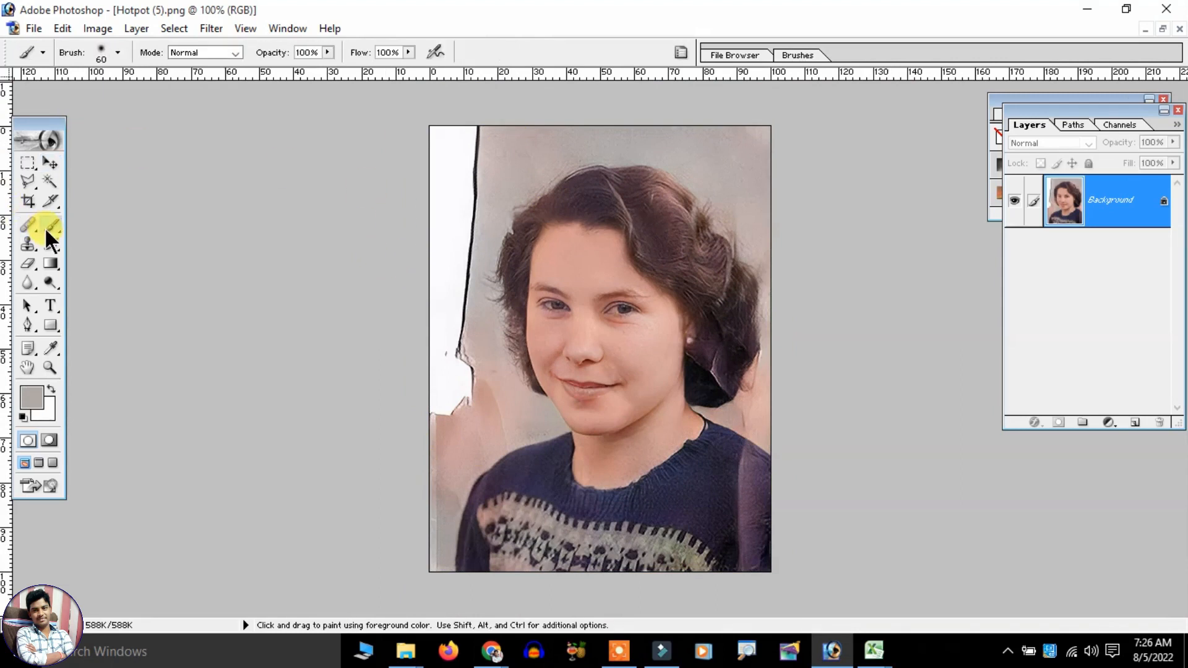
click(115, 53)
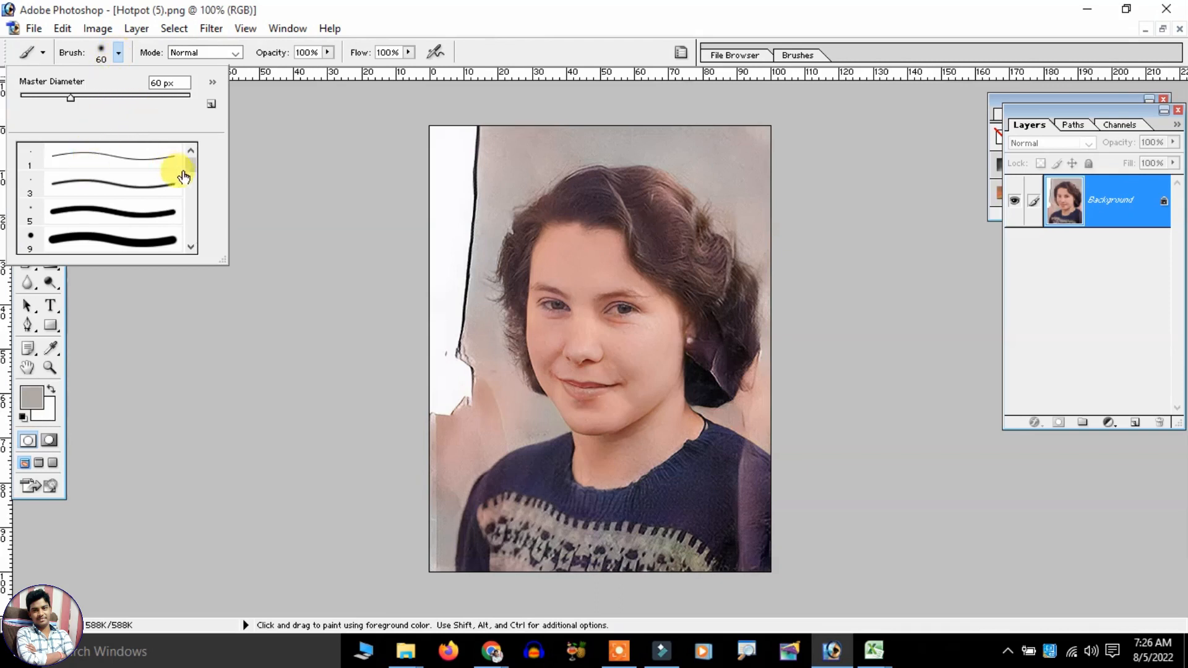
drag(188, 164, 181, 179)
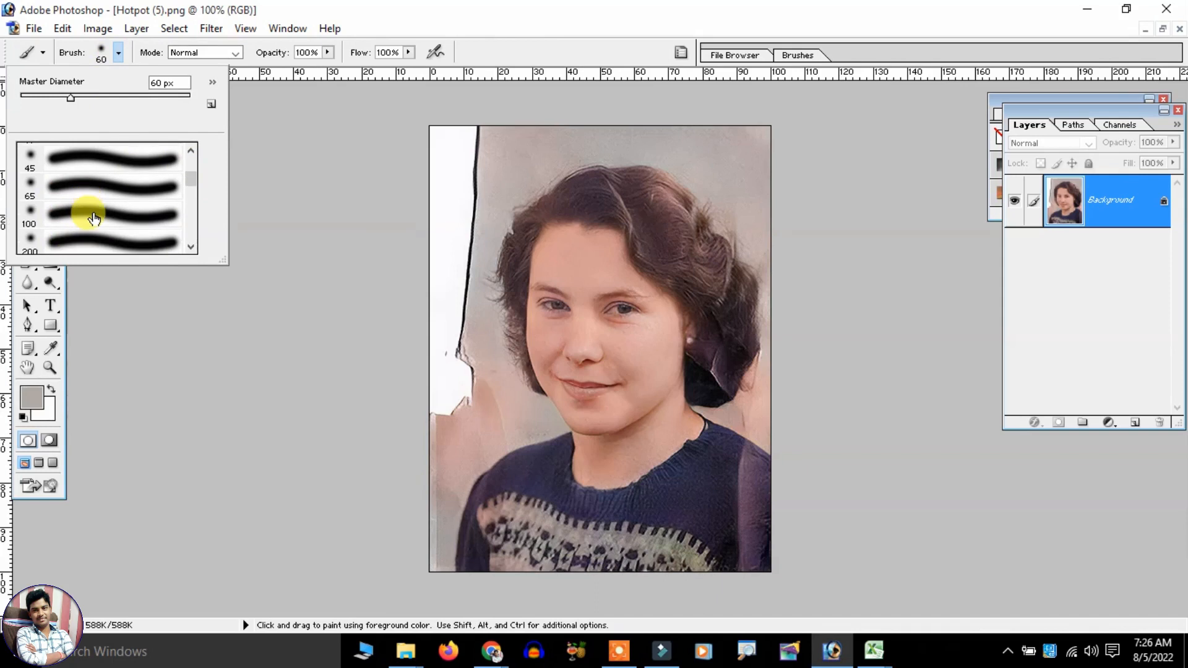
scroll(95, 222, down, 1)
click(90, 231)
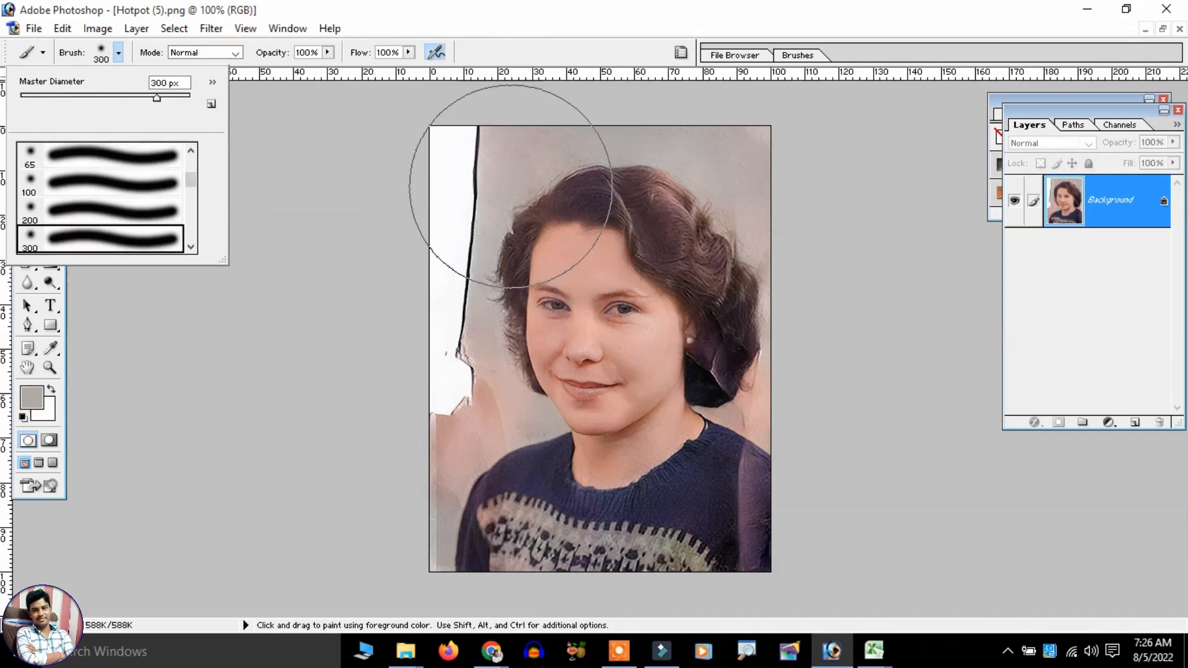
drag(93, 99, 92, 98)
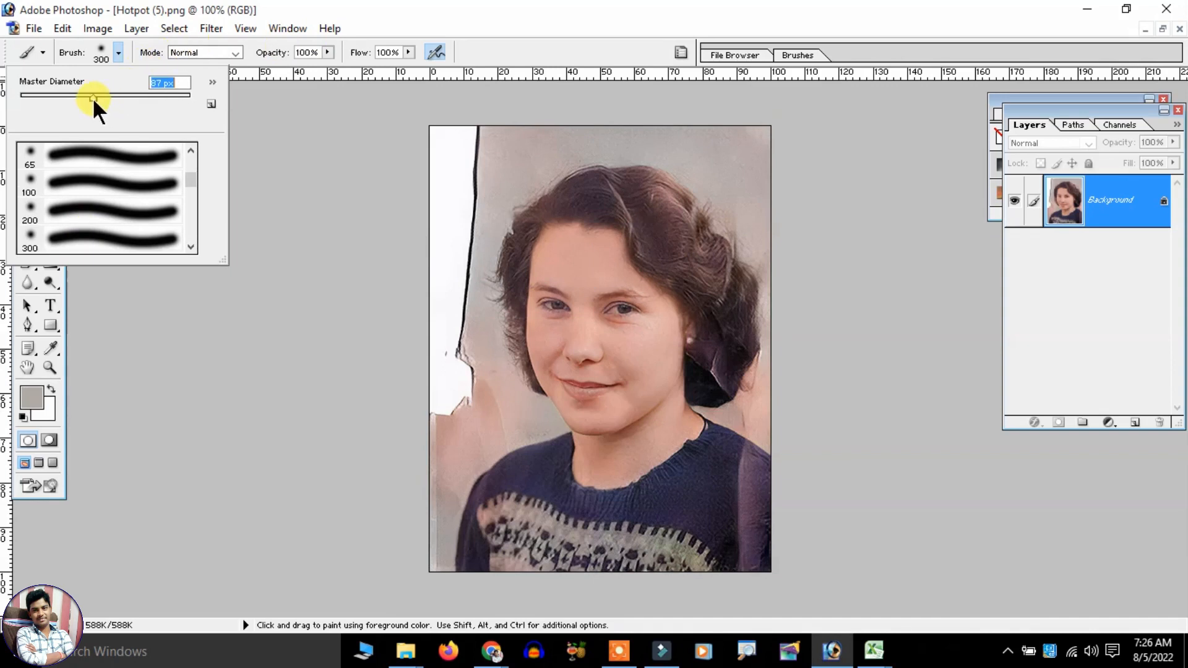
click(278, 206)
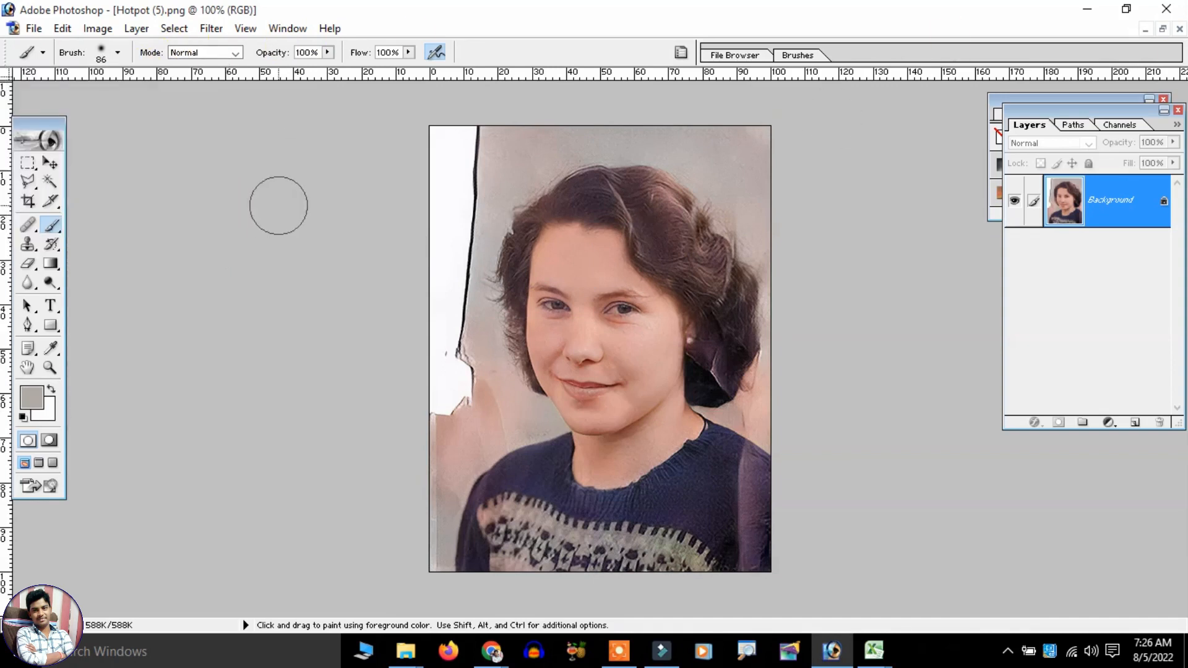
click(118, 52)
drag(90, 97, 69, 97)
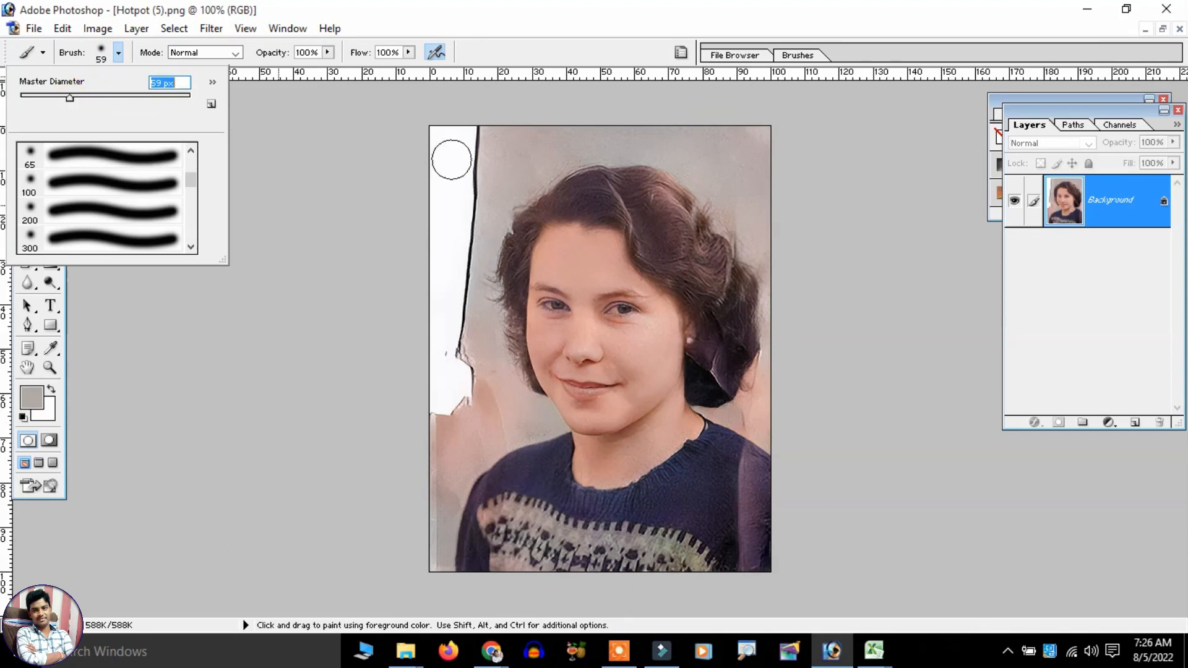
Paint over the upper end of the white torn strip and sample the background above the hair as foreground color BEAEAE.
click(492, 156)
mouse_move(509, 165)
mouse_down()
mouse_move(476, 145)
mouse_move(470, 160)
mouse_move(471, 120)
mouse_move(444, 158)
mouse_move(443, 128)
mouse_move(438, 182)
mouse_move(443, 157)
mouse_move(467, 222)
mouse_up()
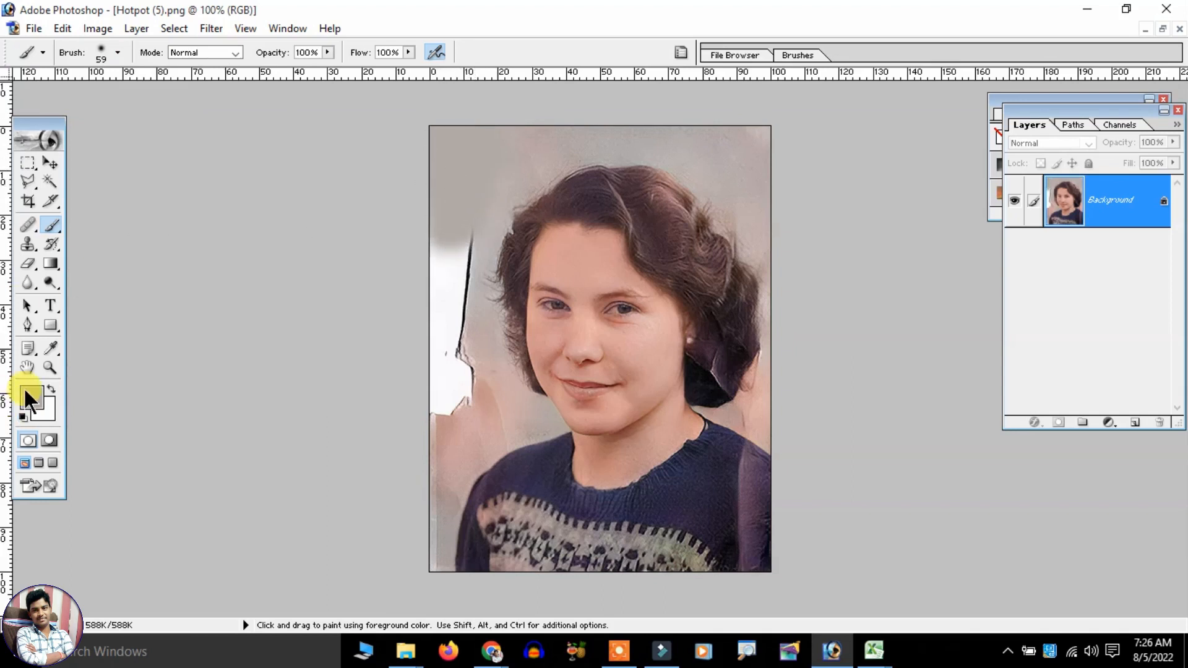
click(24, 390)
click(546, 136)
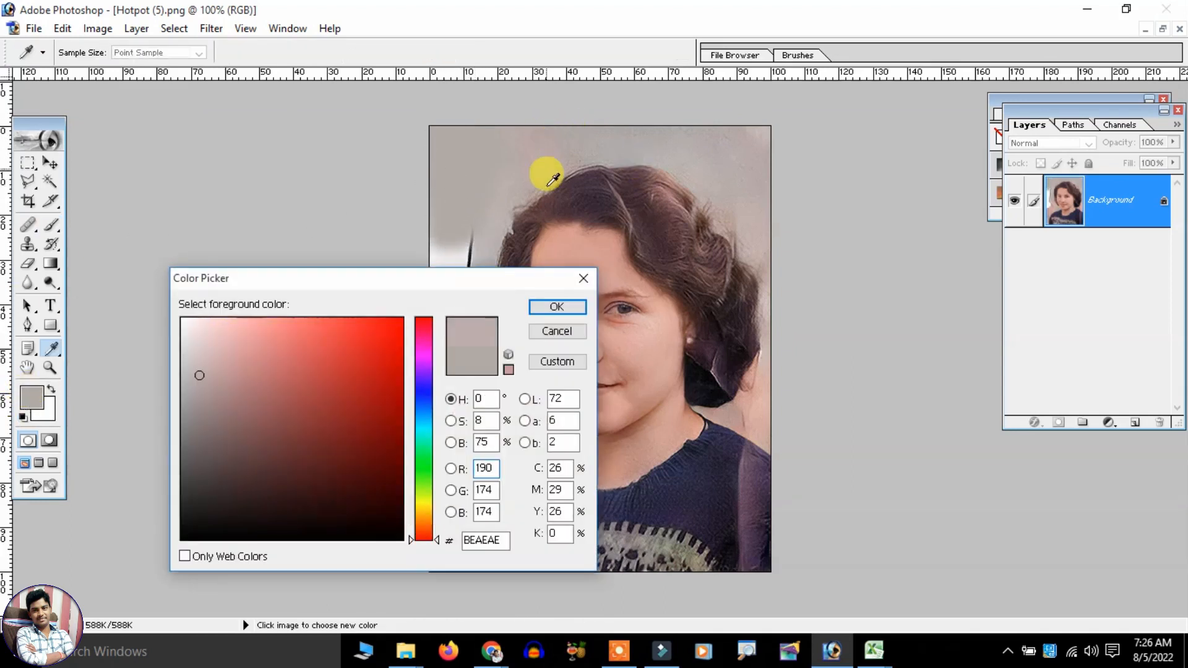
click(574, 304)
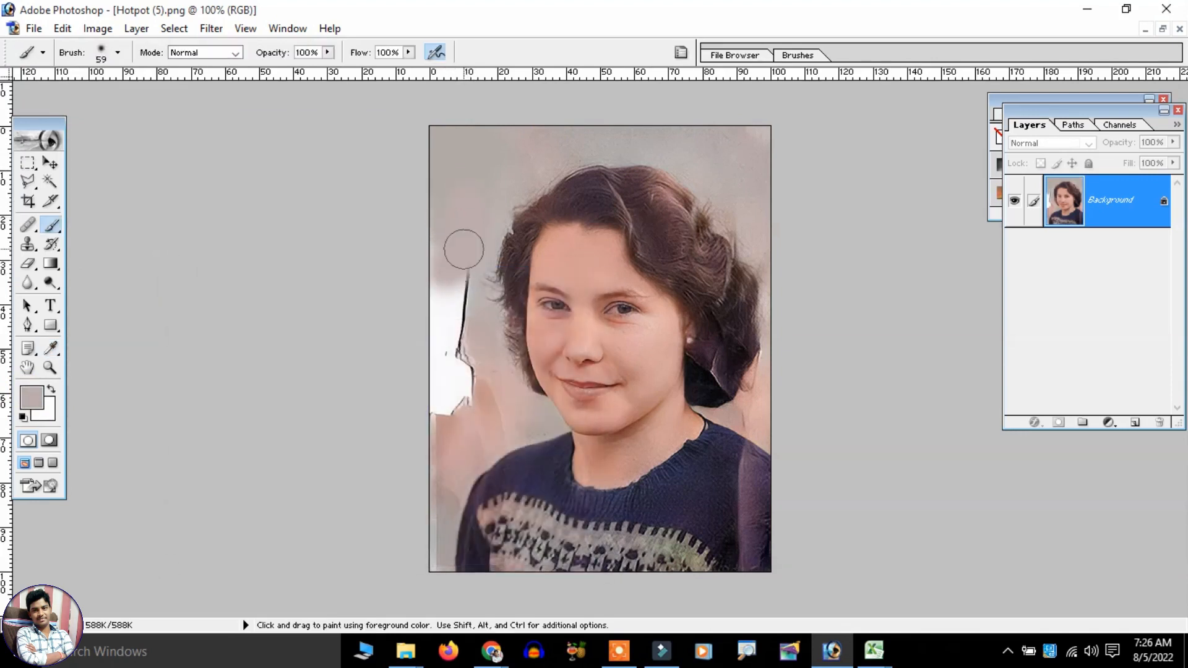
Brush over the middle of the white torn strip and its dark edge line with colors sampled from the nearby background.
alt+click(465, 211)
mouse_move(462, 222)
mouse_down()
mouse_move(415, 264)
mouse_move(457, 272)
mouse_move(441, 323)
mouse_move(462, 297)
mouse_move(443, 310)
mouse_move(432, 345)
mouse_up()
alt+click(468, 228)
alt+click(463, 339)
alt+click(472, 307)
alt+click(445, 264)
alt+click(456, 290)
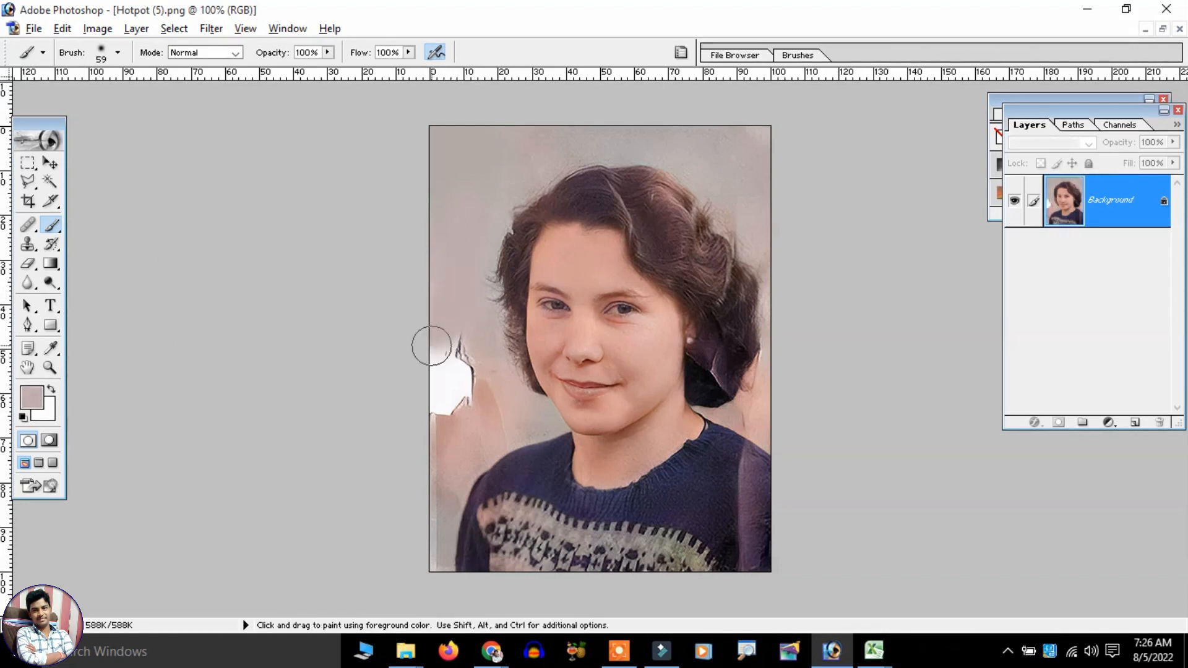
Cover the remaining white tear and the photo's left border down to the lower corner with sampled background tones.
alt+click(464, 372)
drag(480, 388, 463, 374)
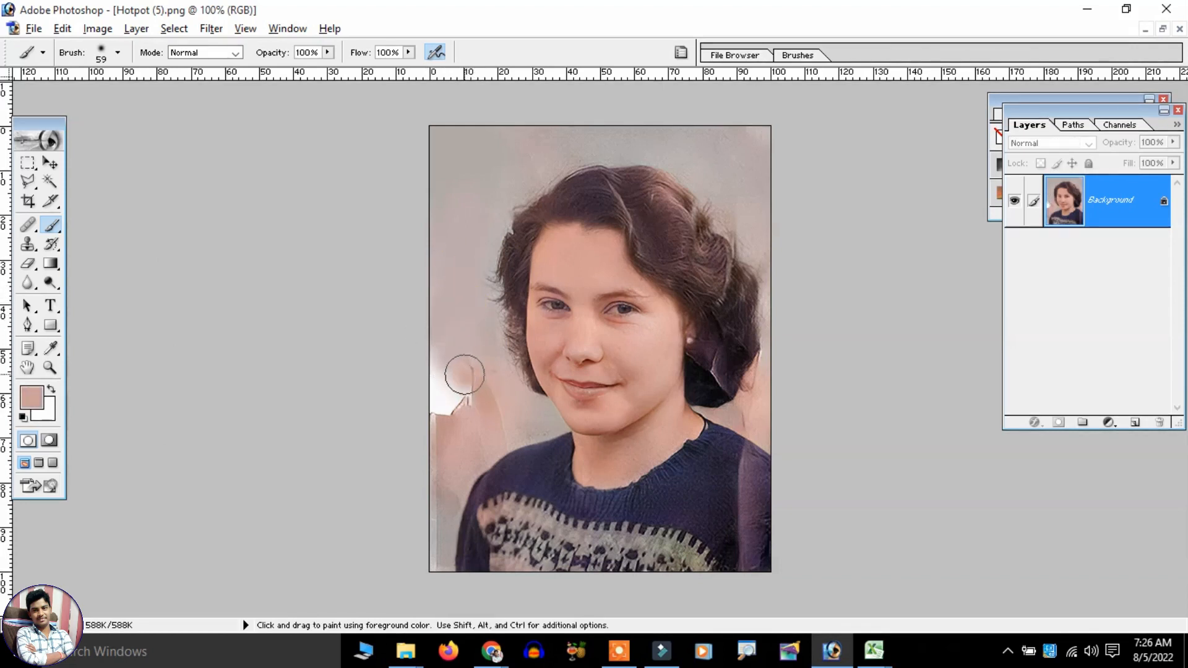
alt+click(464, 332)
drag(463, 334, 458, 363)
alt+click(464, 305)
alt+click(450, 276)
alt+click(457, 285)
mouse_move(460, 332)
mouse_down()
mouse_move(463, 364)
mouse_move(447, 394)
mouse_move(474, 330)
mouse_move(472, 386)
mouse_move(440, 427)
mouse_move(467, 363)
mouse_move(436, 434)
mouse_move(458, 417)
mouse_move(431, 526)
mouse_up()
alt+click(472, 318)
alt+click(464, 350)
alt+click(456, 403)
alt+click(444, 472)
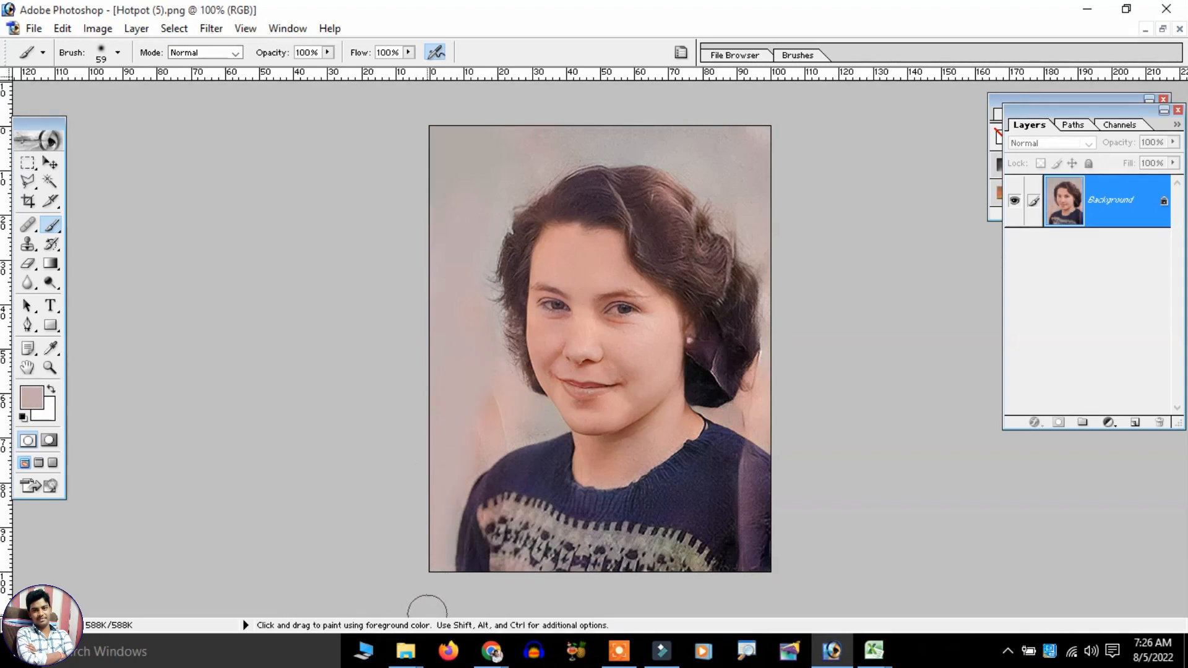
Retouch the background above the hair and along the photo's right edge with locally sampled colors.
alt+click(469, 166)
alt+click(565, 144)
alt+click(726, 133)
alt+click(761, 180)
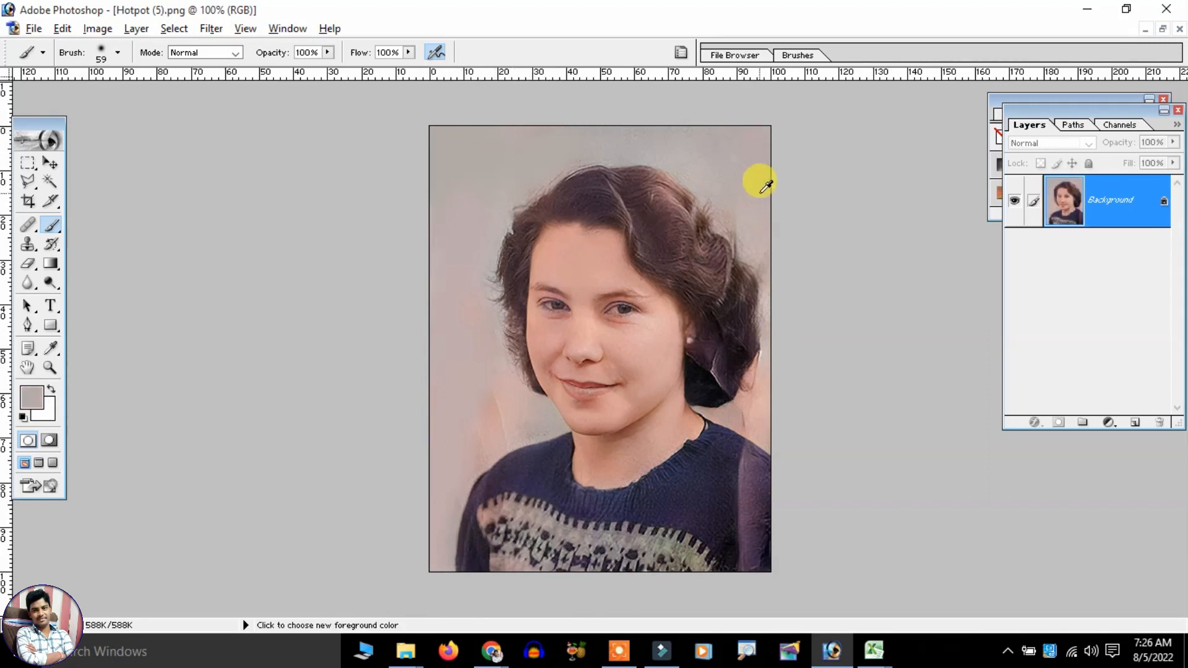
alt+click(758, 421)
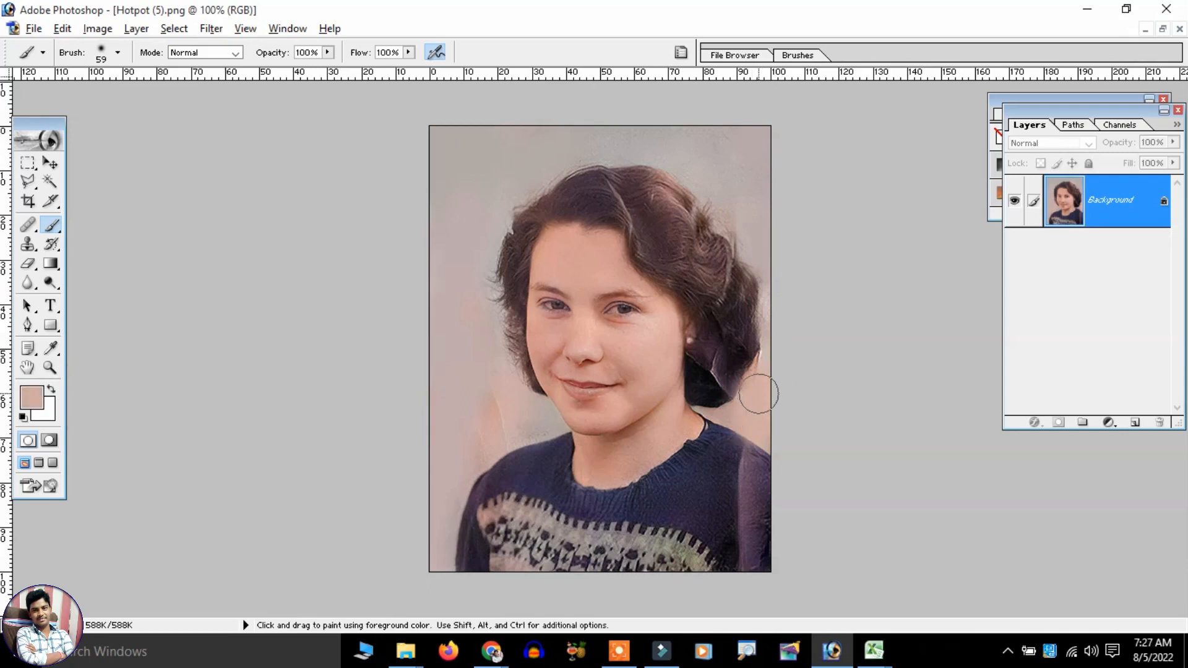
alt+click(748, 174)
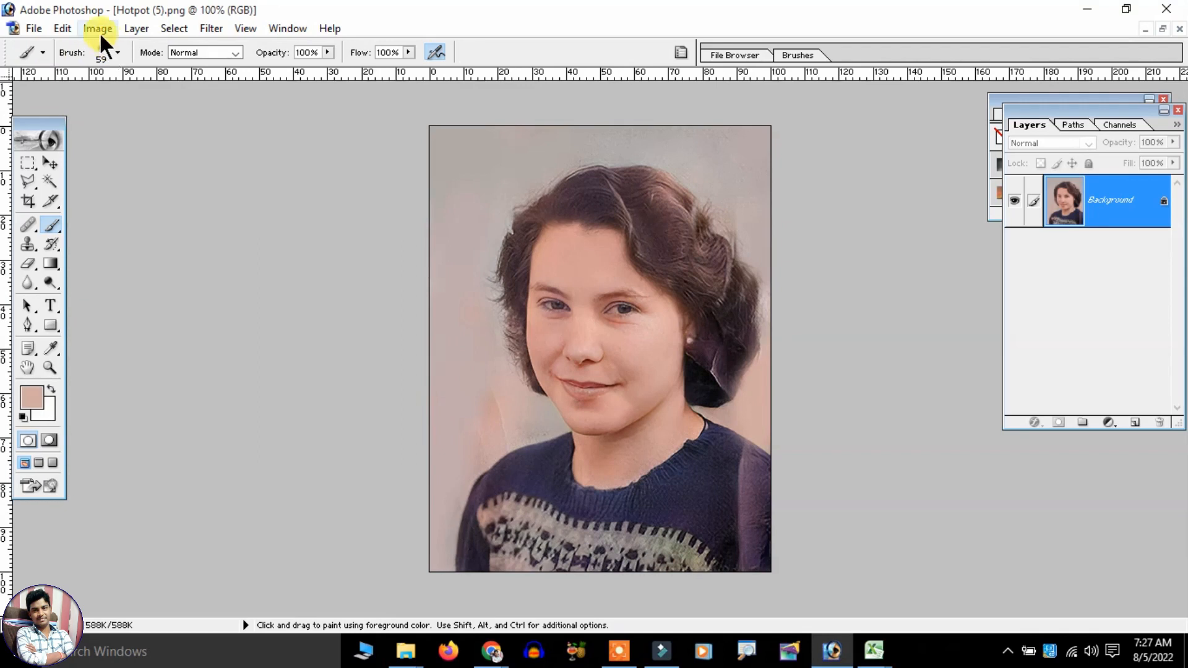
Apply a Levels adjustment to the RGB channel with input levels 18, 0.78 and 224.
key(ctrl+l)
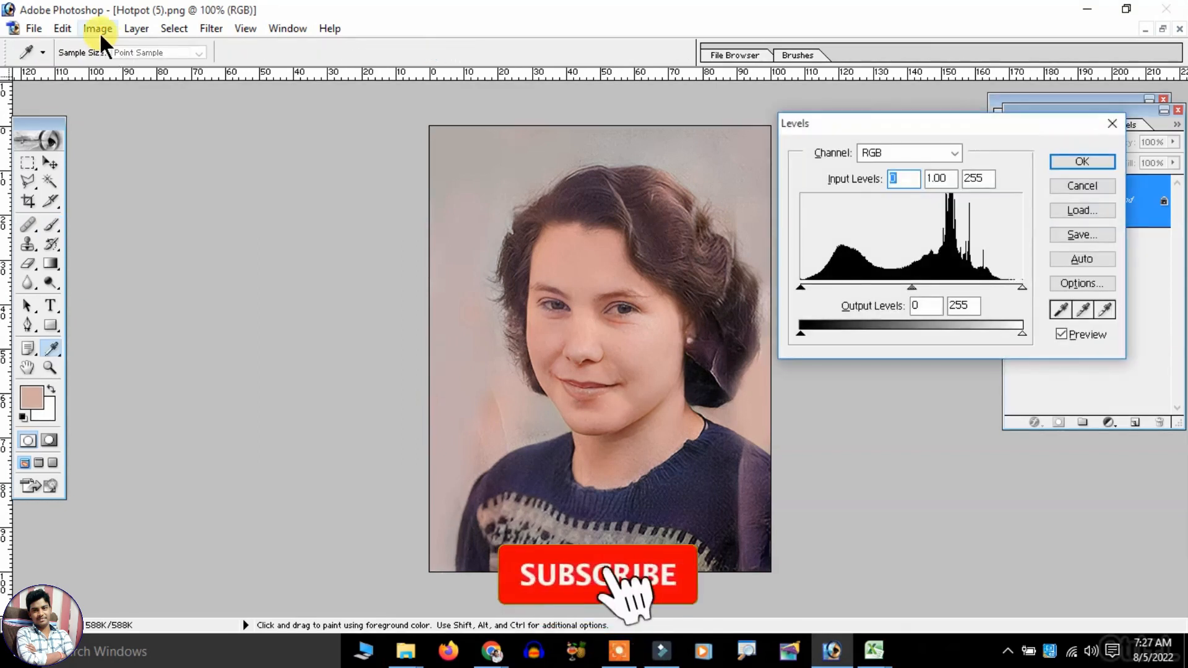
drag(855, 122, 855, 136)
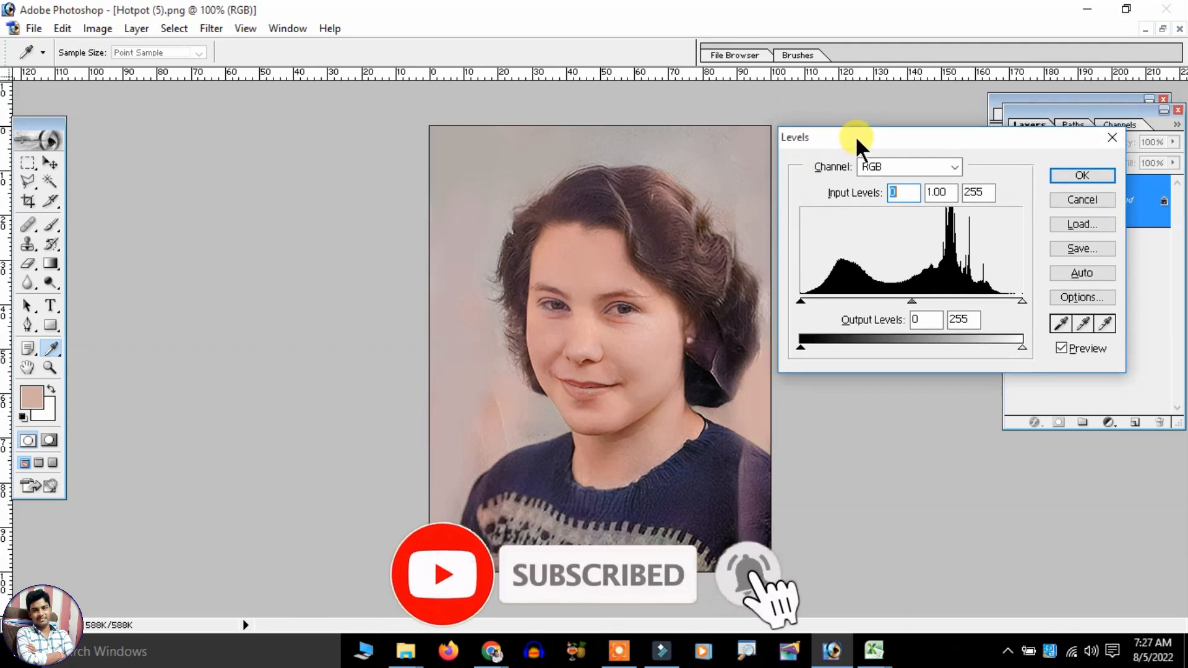
drag(1022, 300, 995, 301)
drag(897, 302, 908, 298)
drag(801, 301, 814, 299)
drag(919, 299, 920, 298)
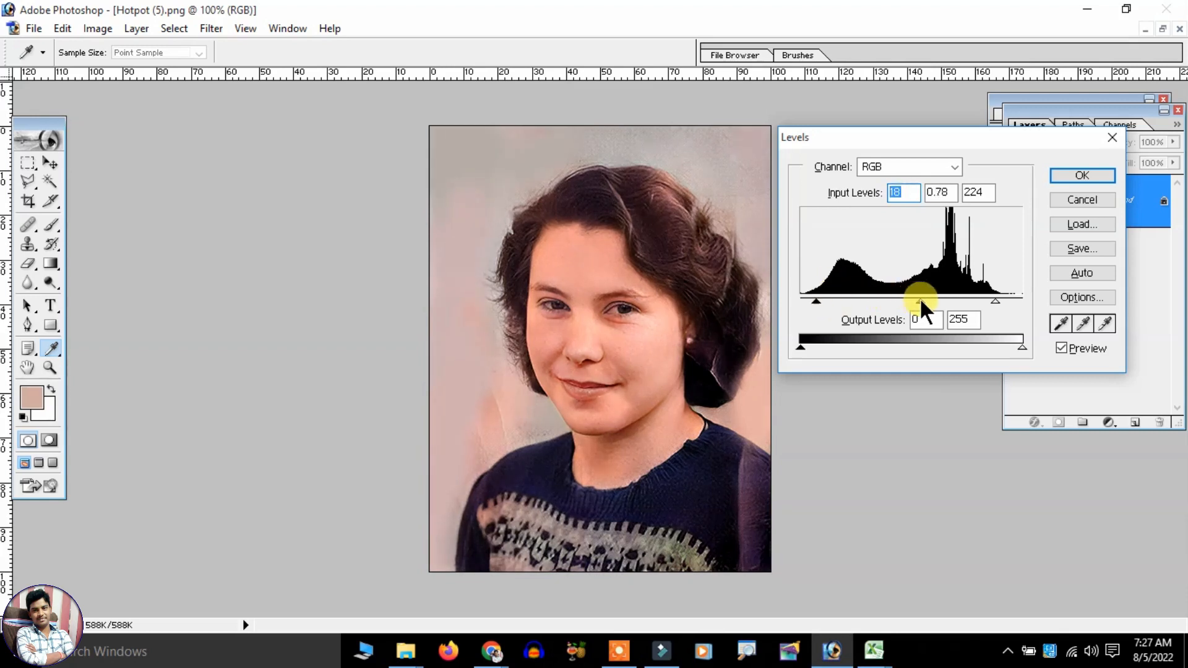
click(1080, 175)
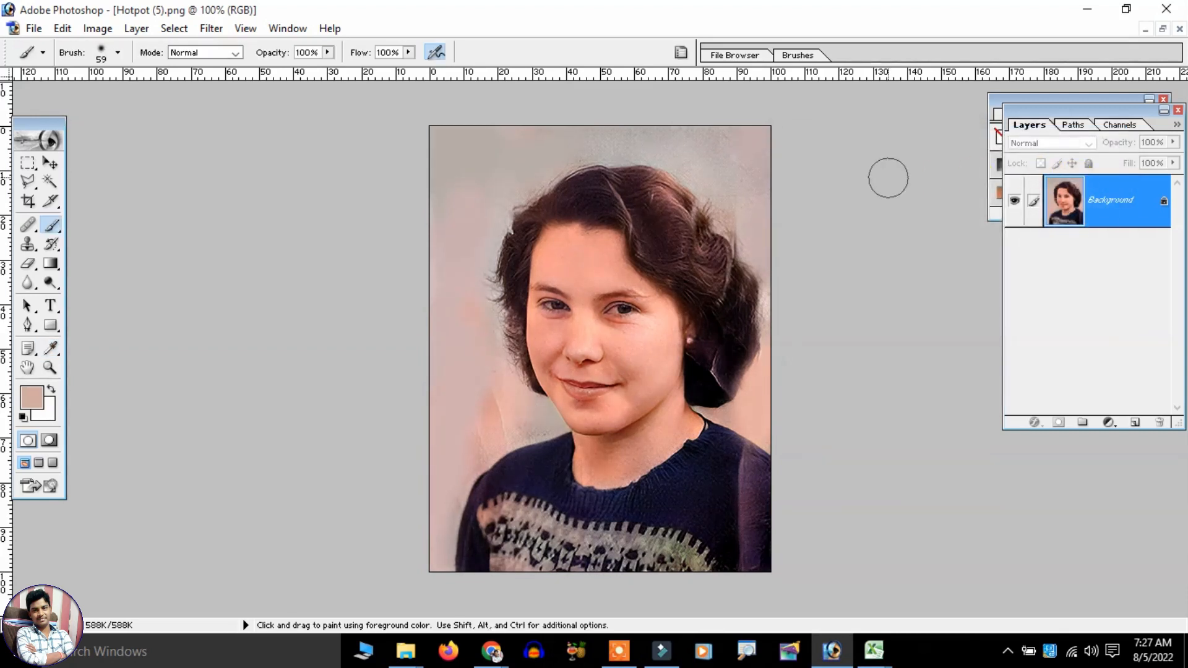